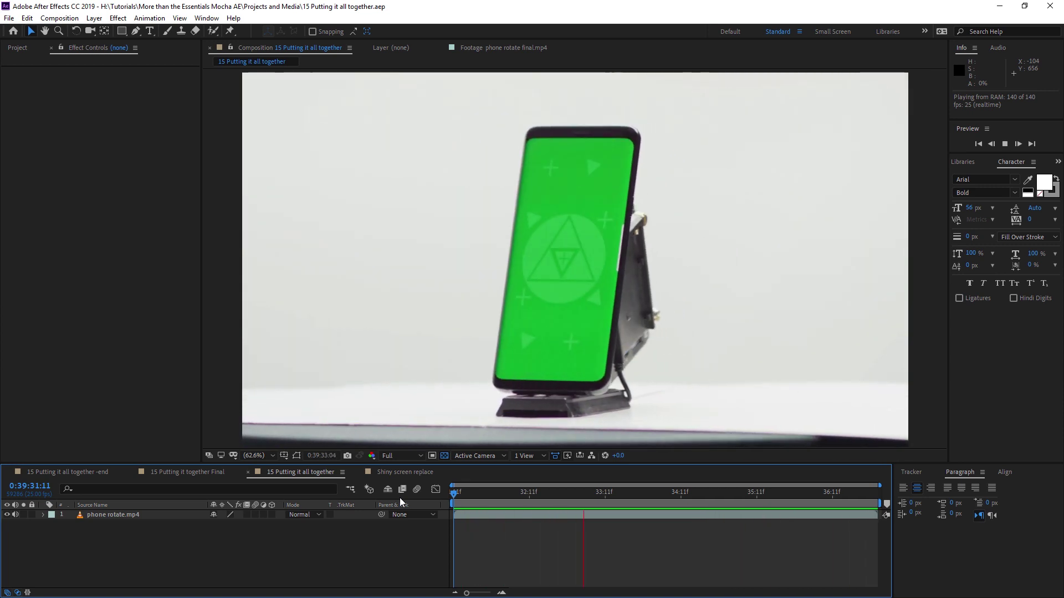
Stop the preview and scrub frame by frame through the phone's rotation around 0:39:34
key("space")
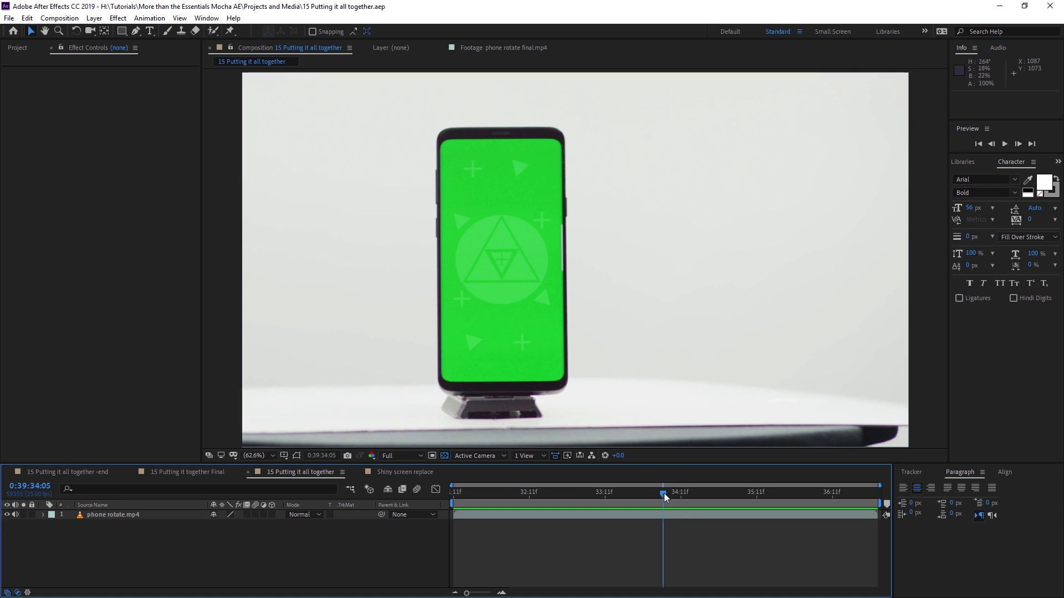
left_click_drag(662, 490, 431, 505)
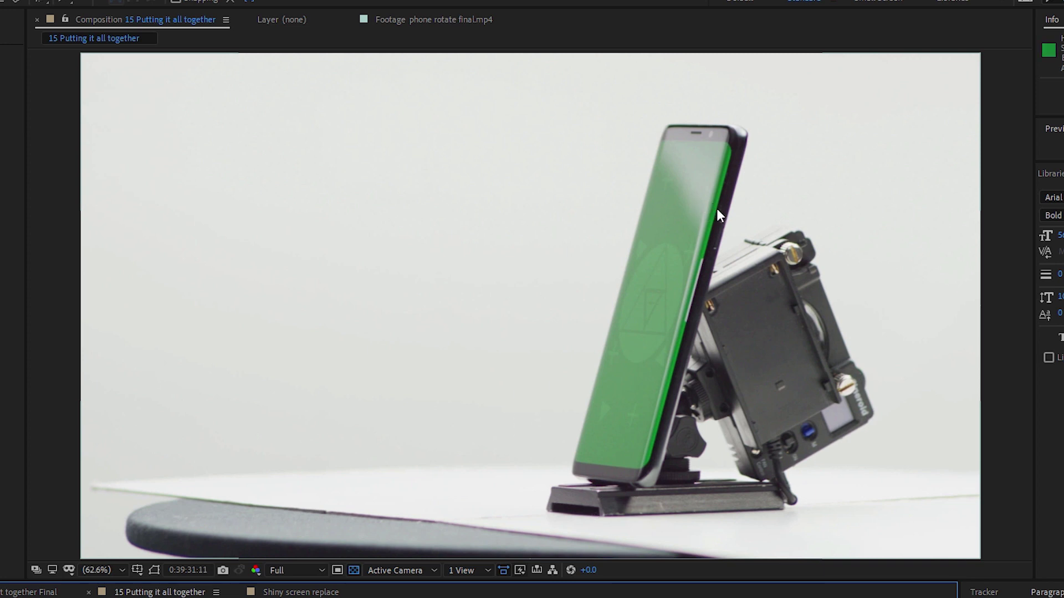
key("k")
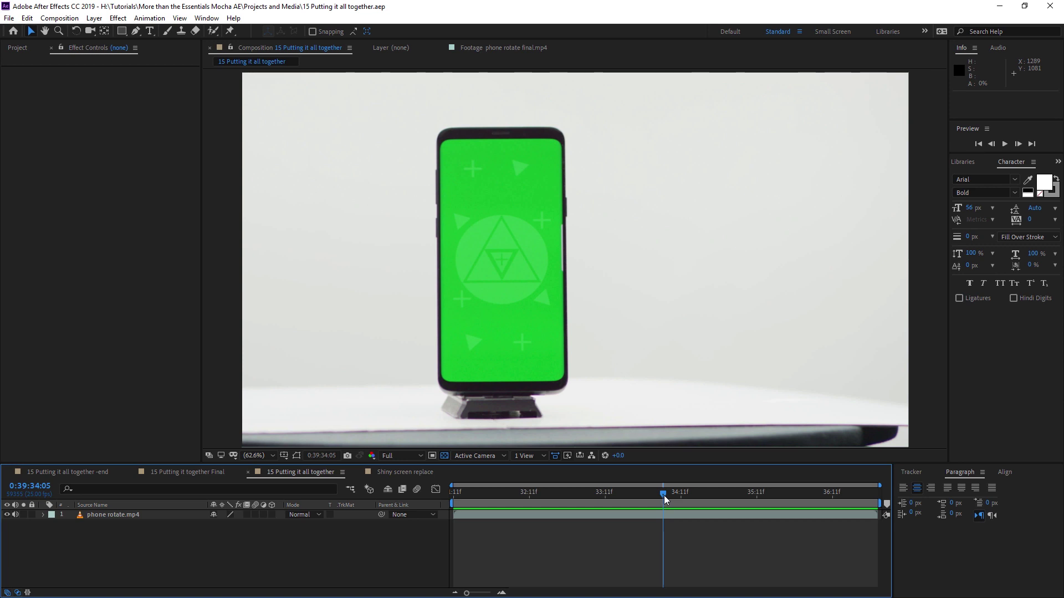
left_click_drag(663, 493, 654, 493)
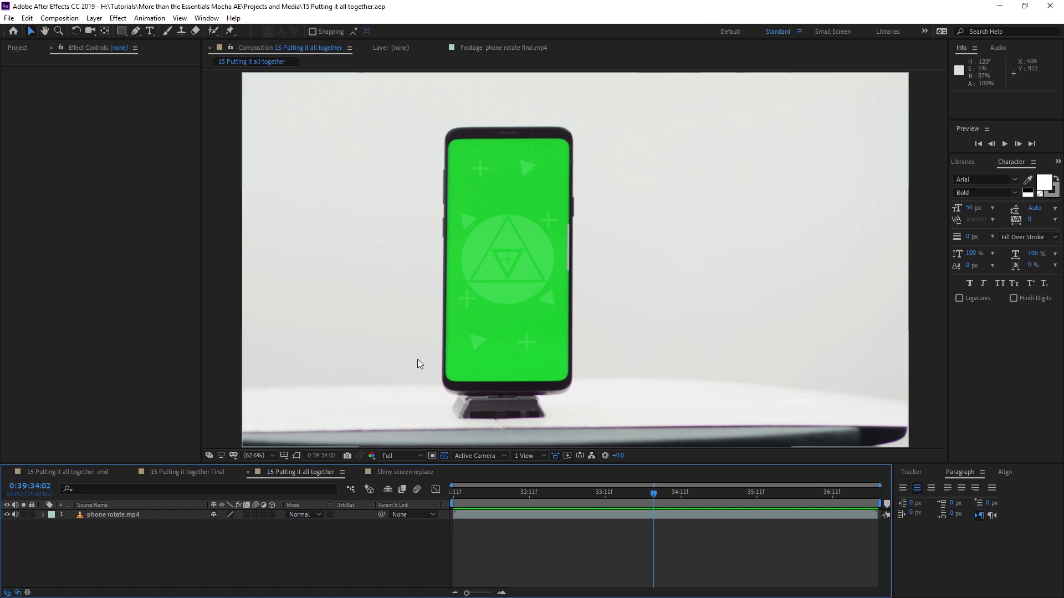
left_click_drag(654, 492, 874, 469)
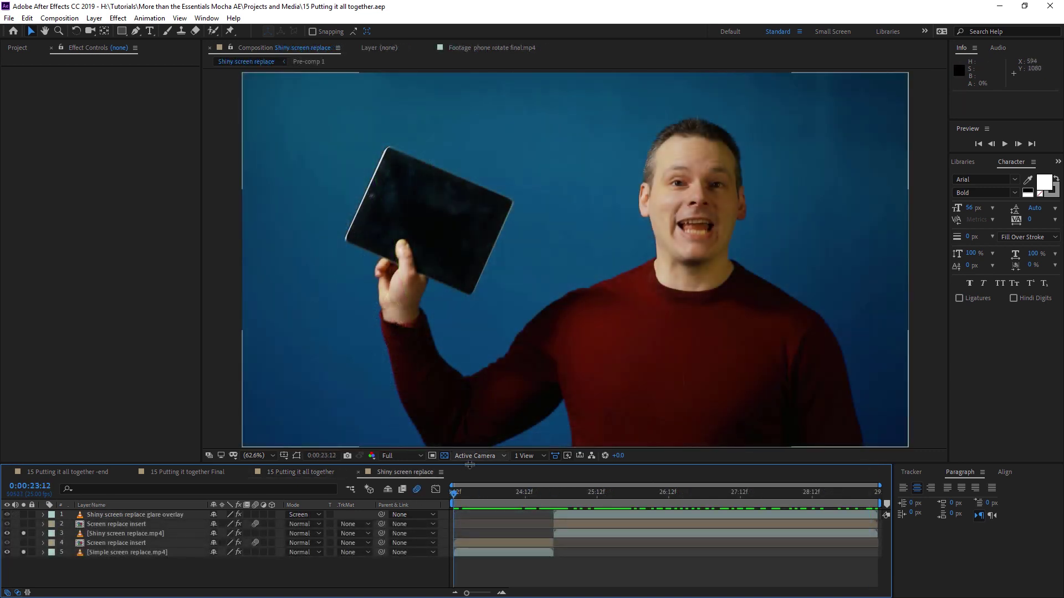
End the work area at the Simple screen replace.mp4 clip's out point and preview the clip
left_click_drag(463, 491, 680, 492)
key("space")
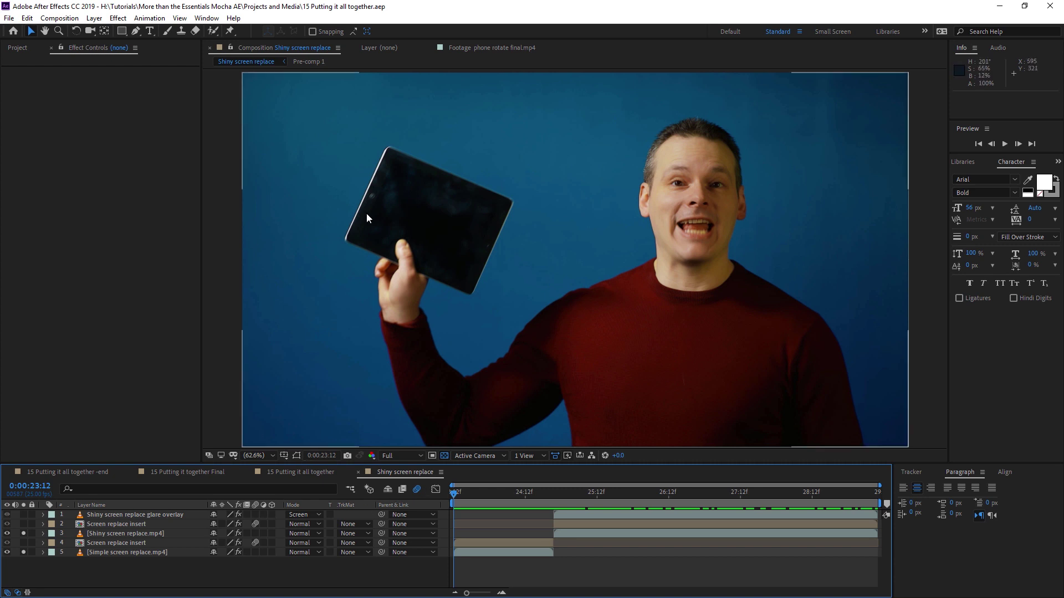
left_click(138, 552)
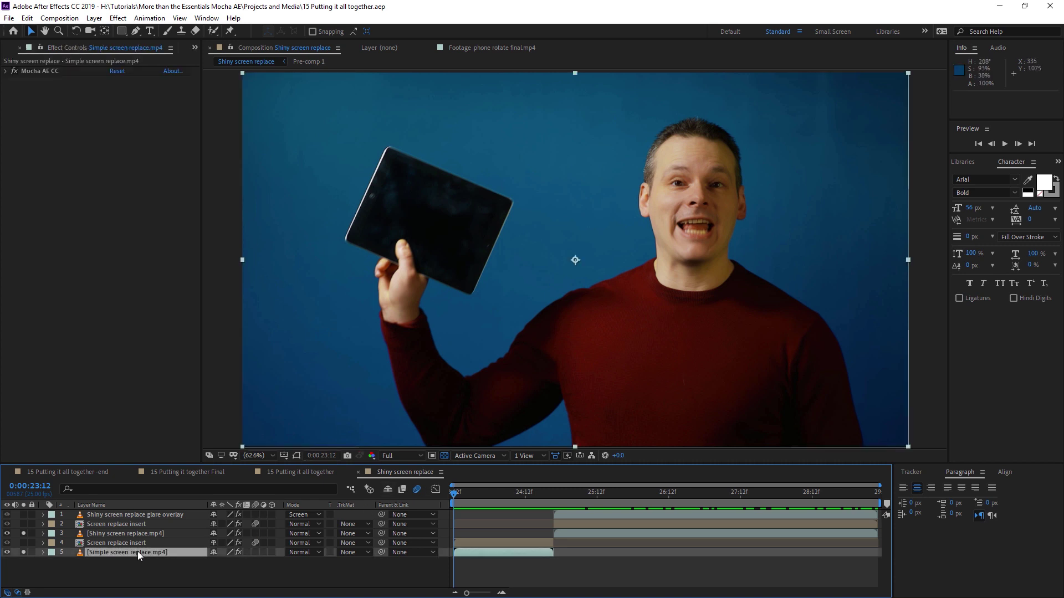
key("o")
key("n")
key("space")
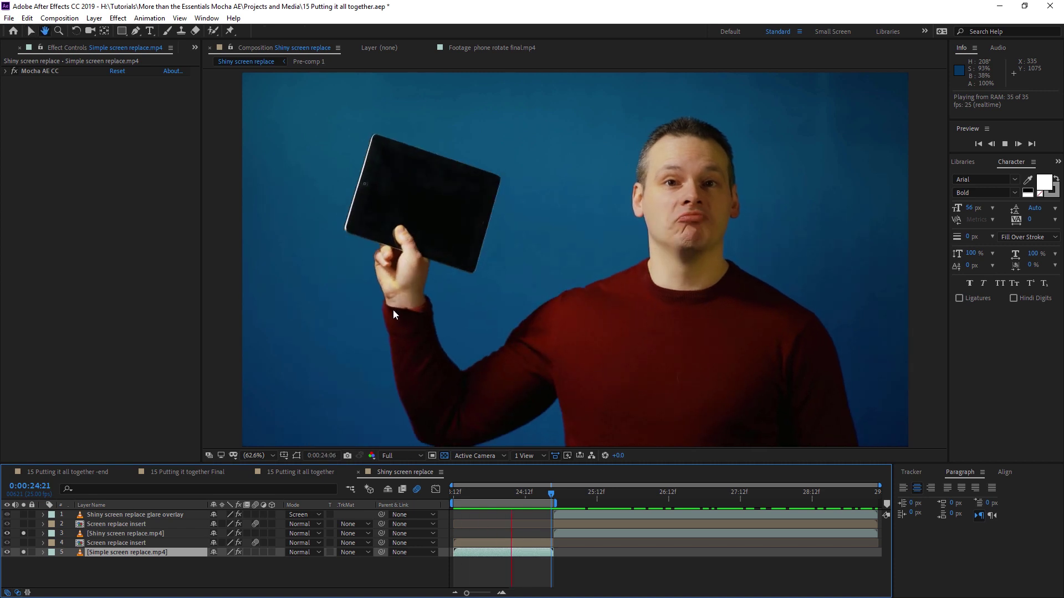
key("space")
Turn on the Screen replace insert, preview it, then expand Mocha AE CC at 0:00:24:04
left_click(24, 552)
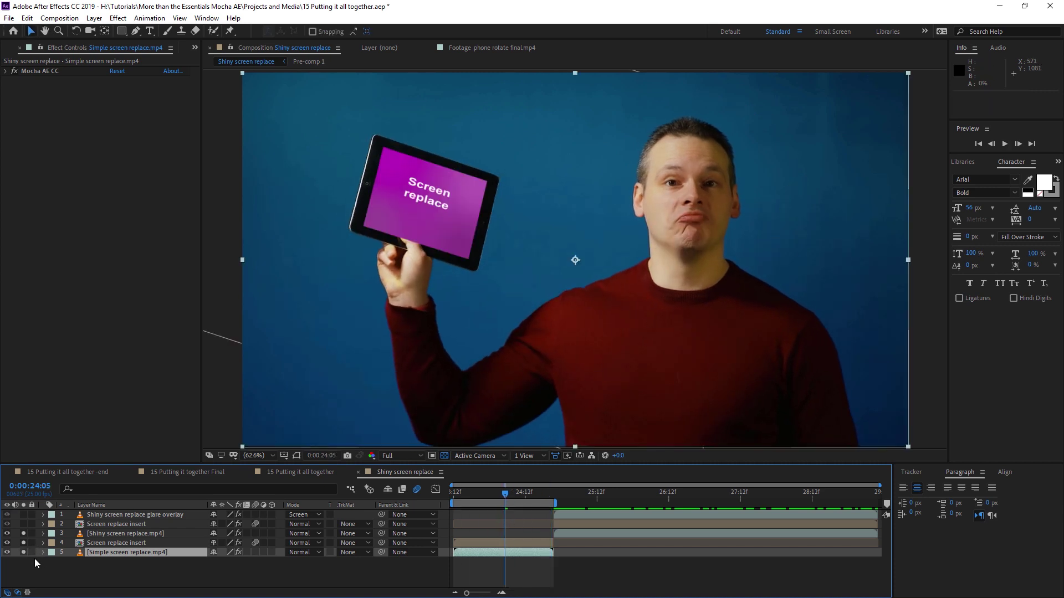
key("space")
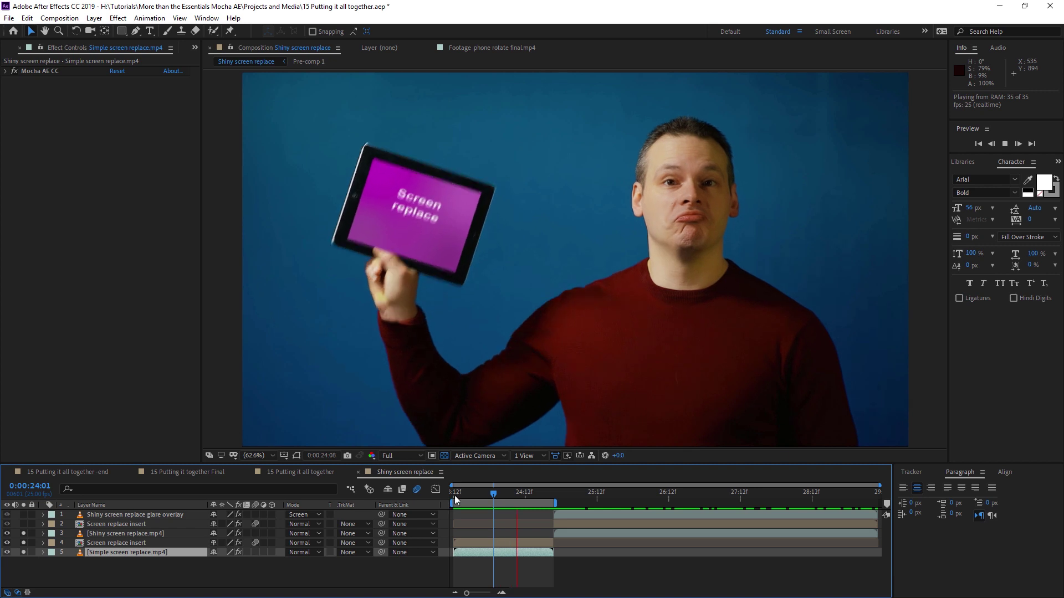
key("space")
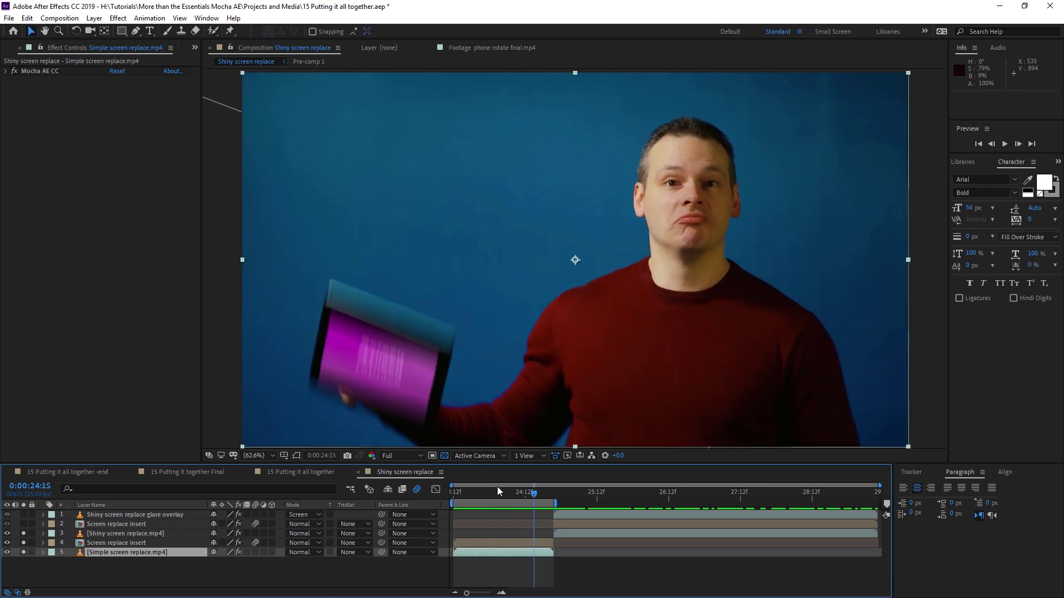
left_click_drag(497, 491, 502, 493)
left_click(6, 71)
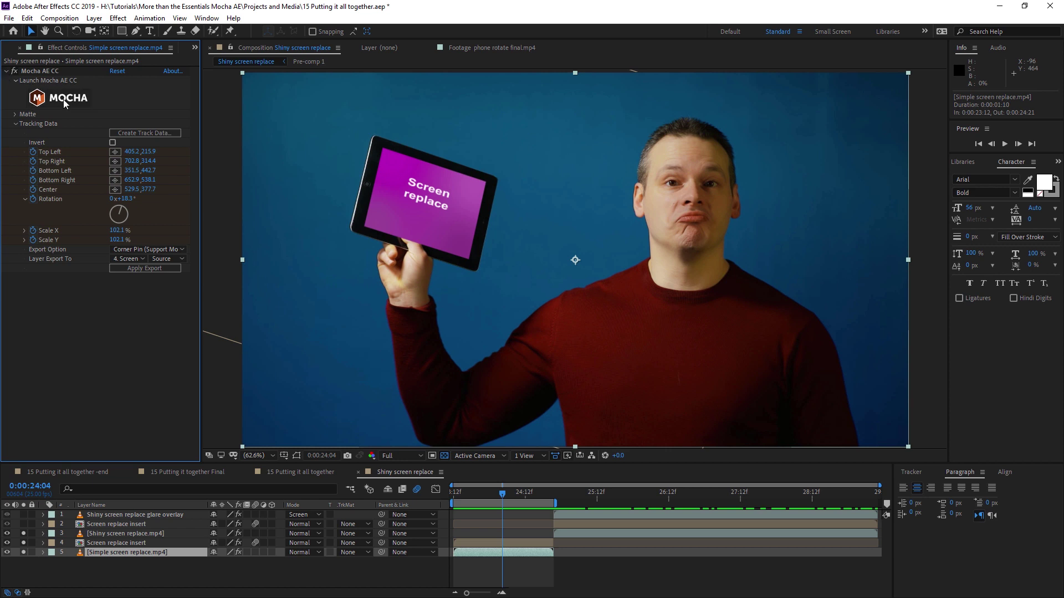
left_click(62, 98)
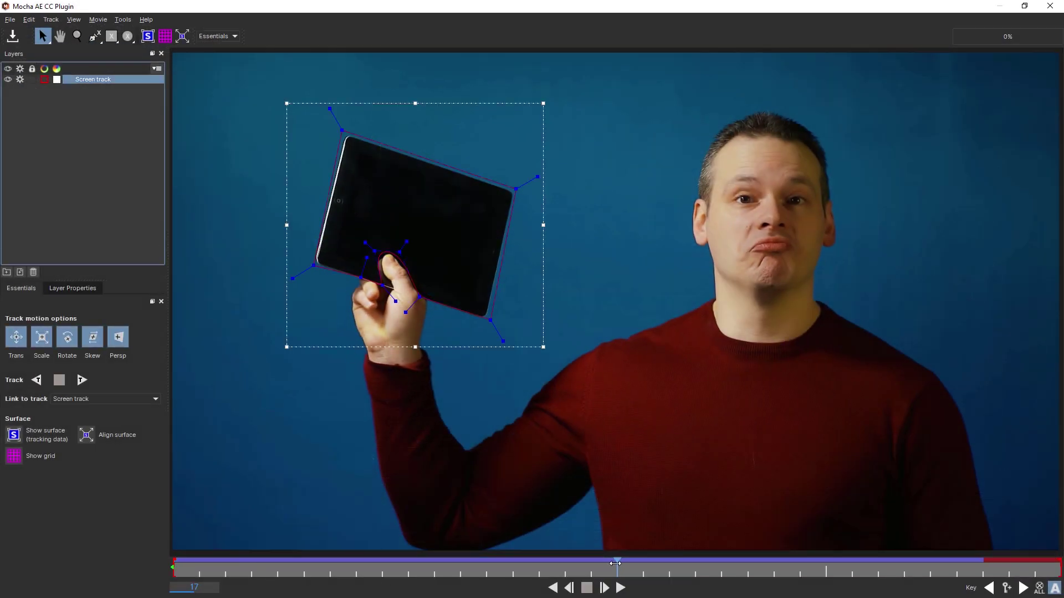
left_click_drag(619, 568, 369, 562)
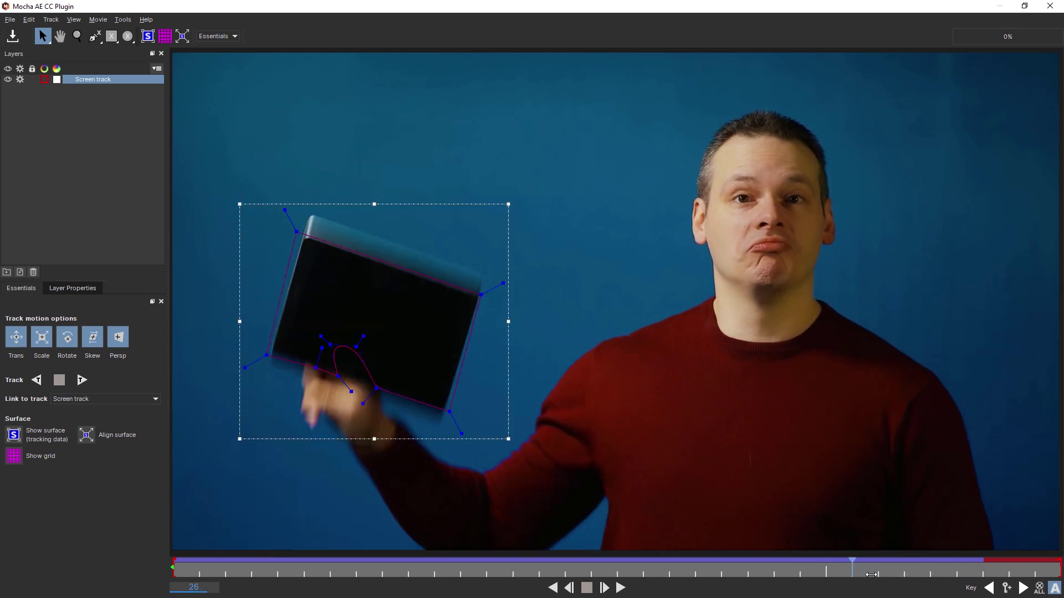
key("z")
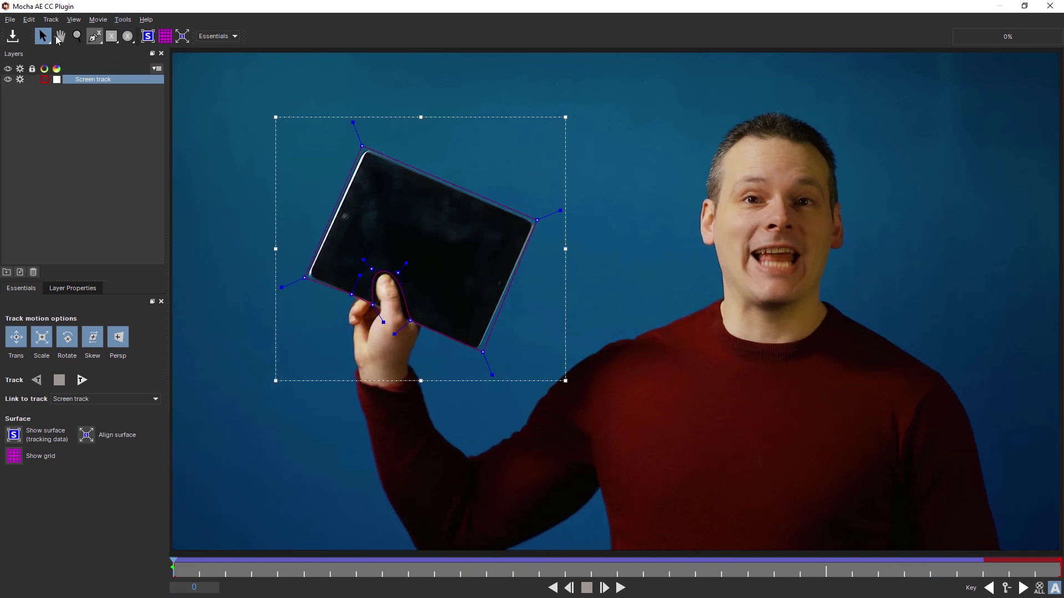
left_click(13, 22)
Close Mocha, start the work area at the Shiny screen replace.mp4 clip, and preview it
left_click(39, 123)
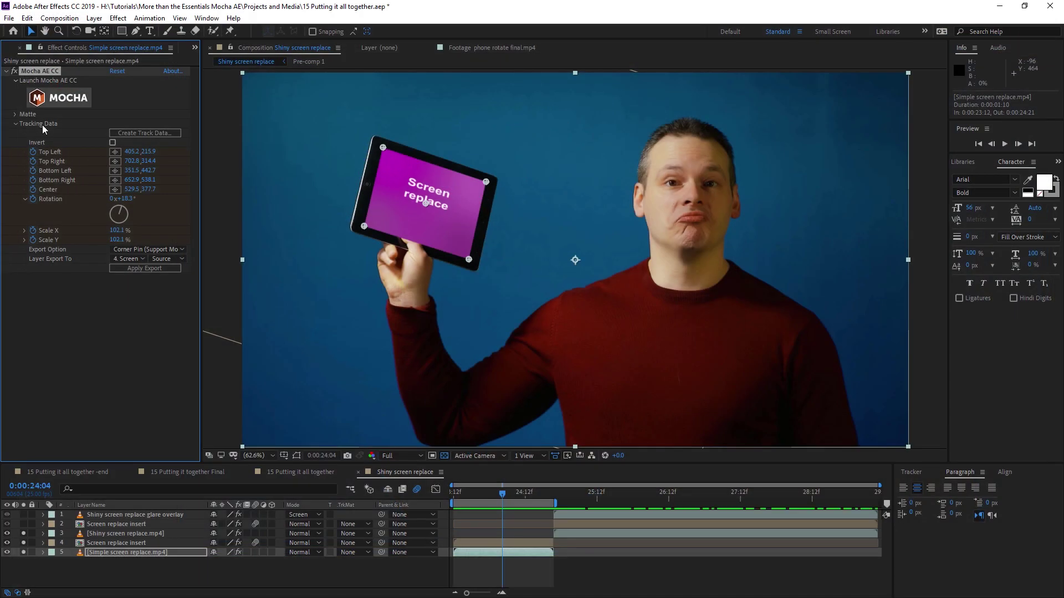
left_click_drag(480, 500, 382, 595)
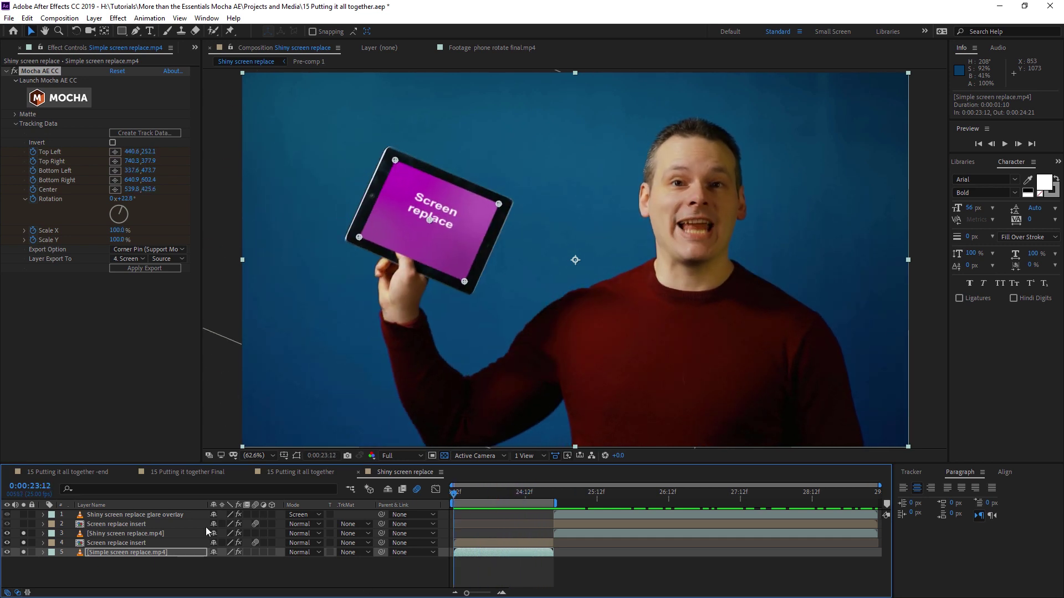
left_click(155, 533)
key("i")
key("b")
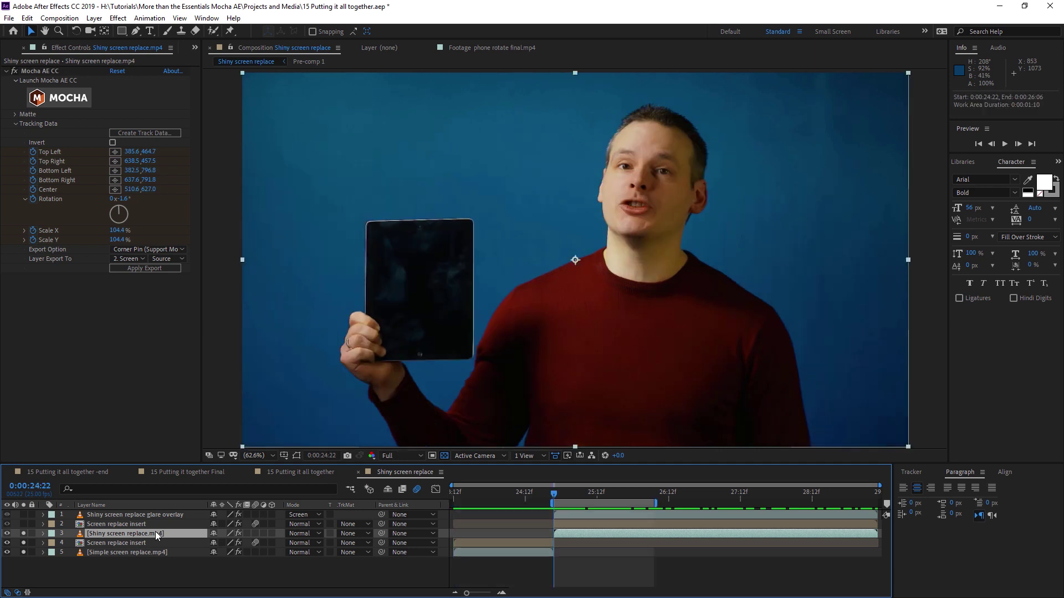
key("o")
key("space")
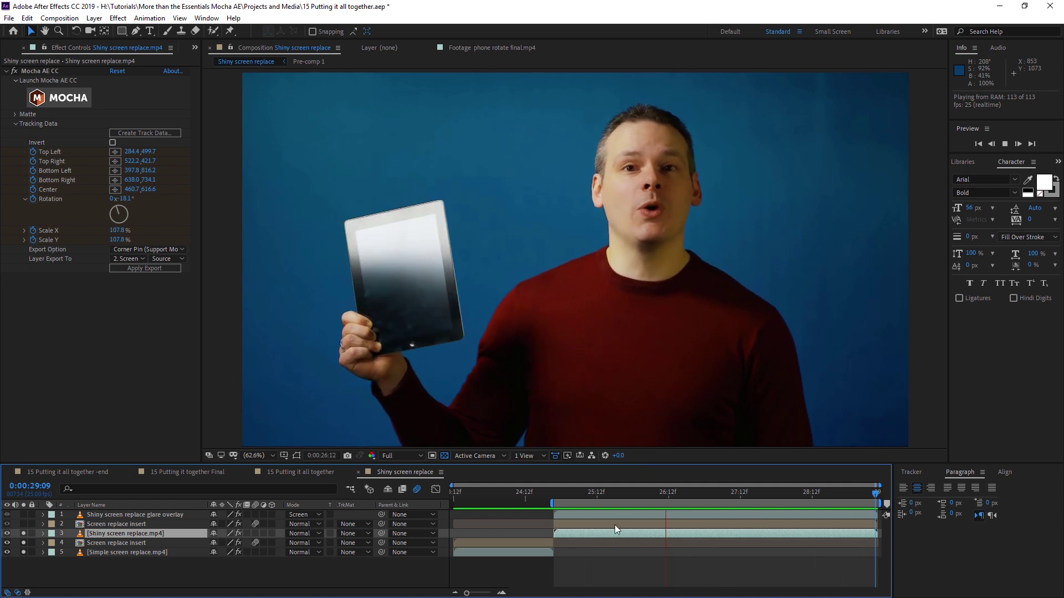
left_click(707, 506)
left_click_drag(649, 497, 838, 503)
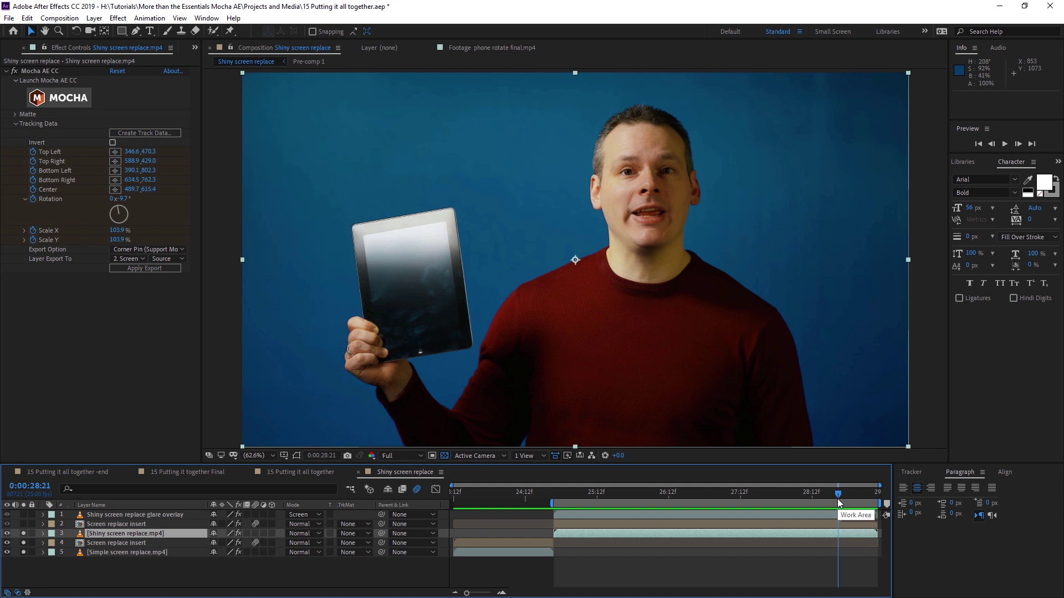
left_click_drag(726, 492, 775, 490)
Show the Screen replace insert on the shiny tablet and preview the composite from 0:00:25:00
left_click(23, 525)
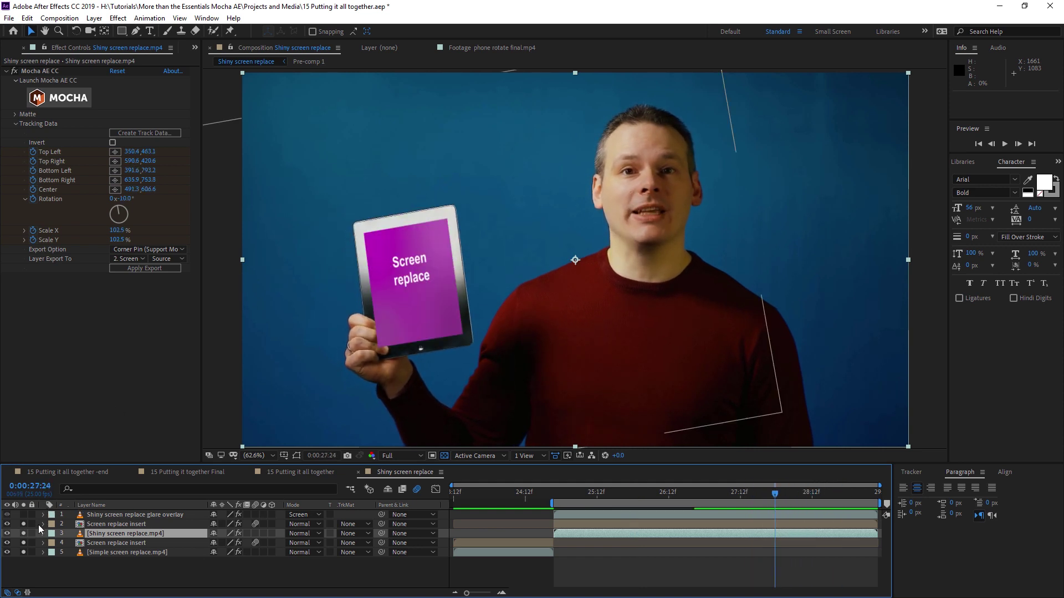
key("space")
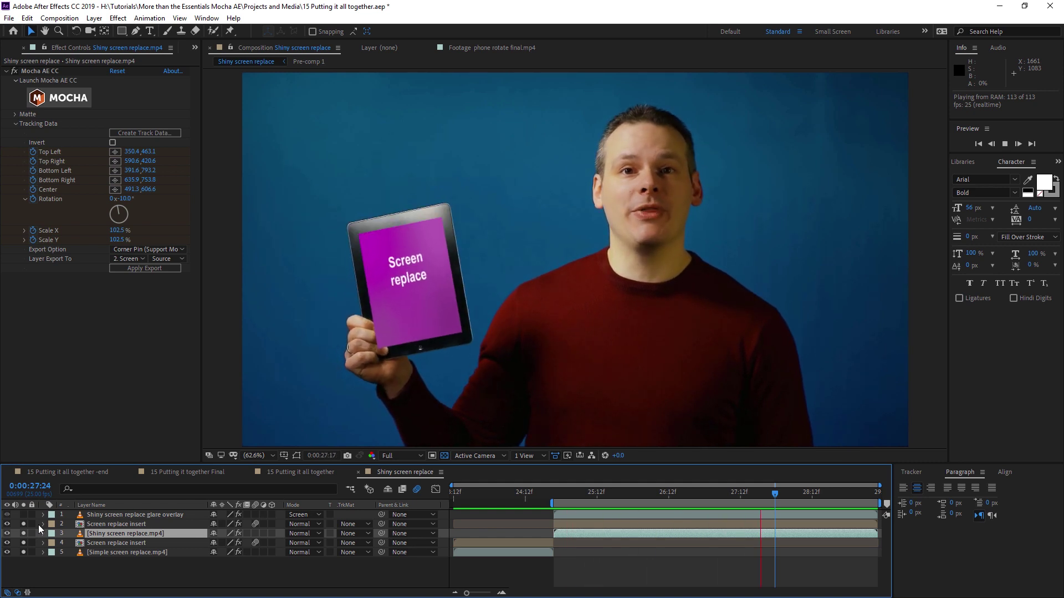
key("space")
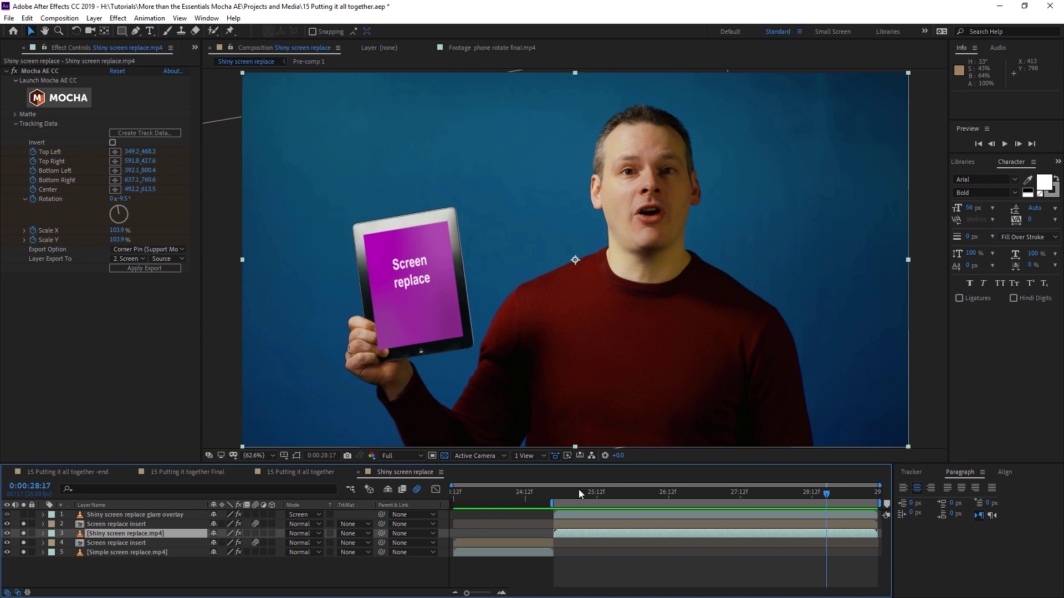
left_click_drag(578, 490, 699, 497)
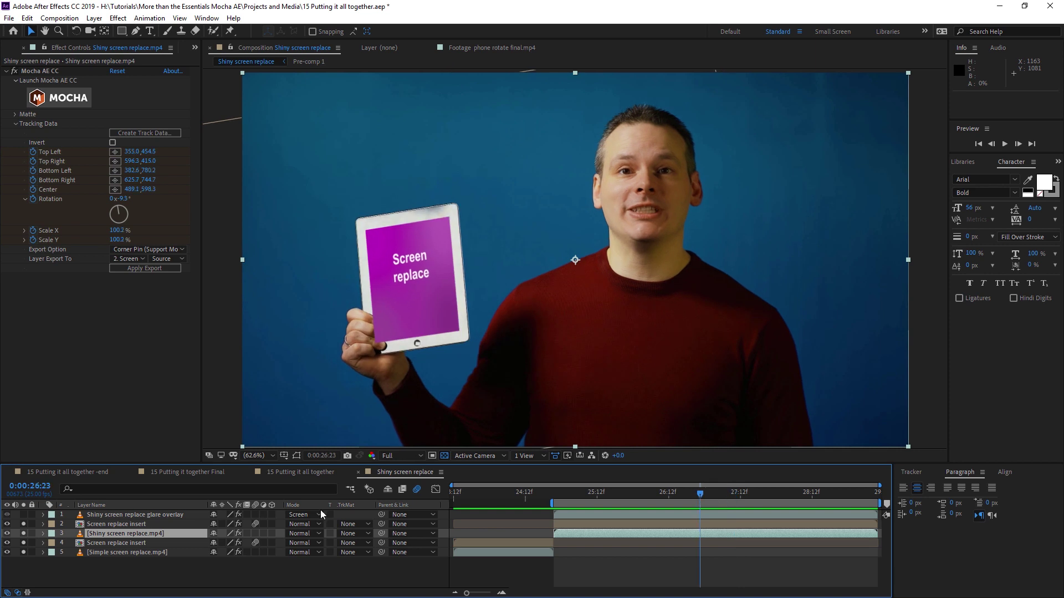
left_click(563, 490)
key("space")
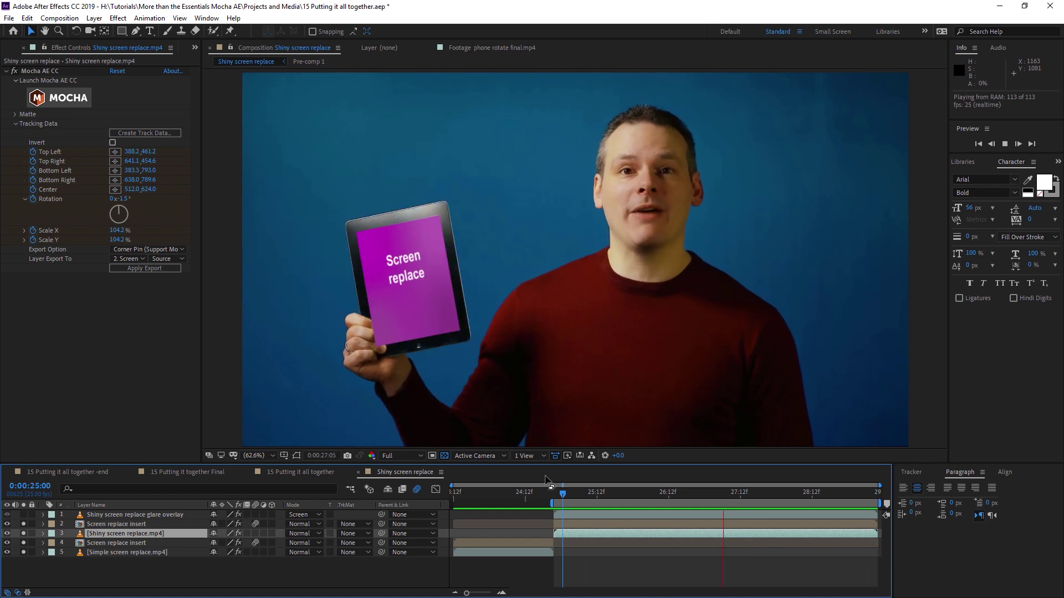
key("space")
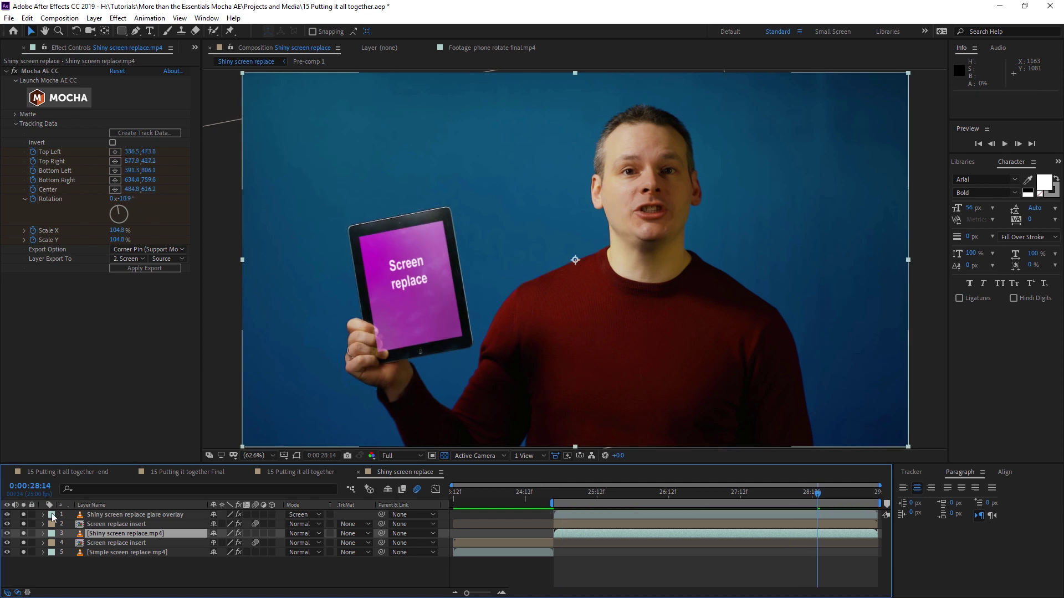
key("space")
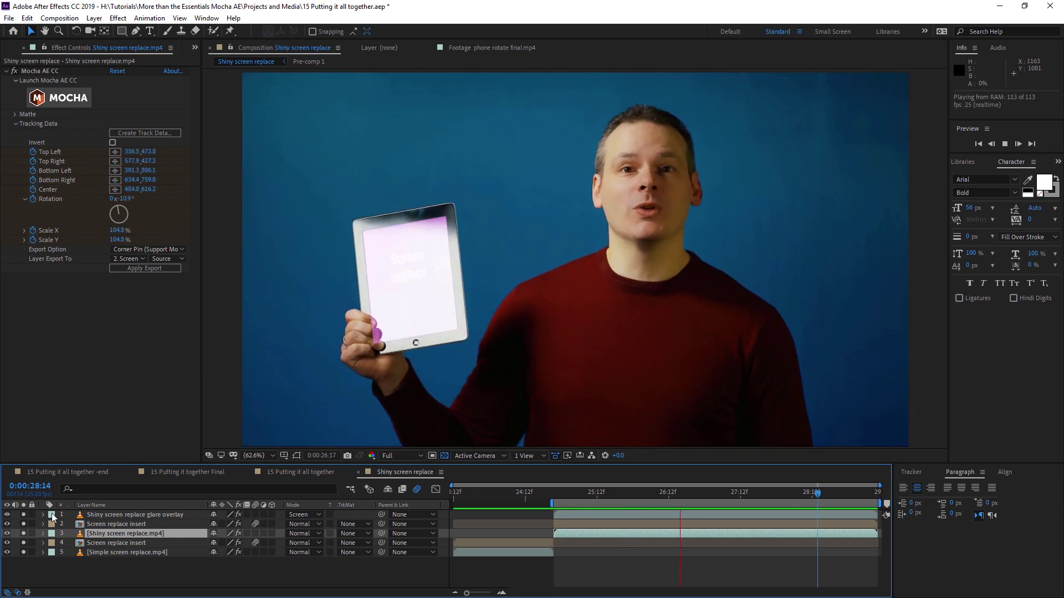
key("space")
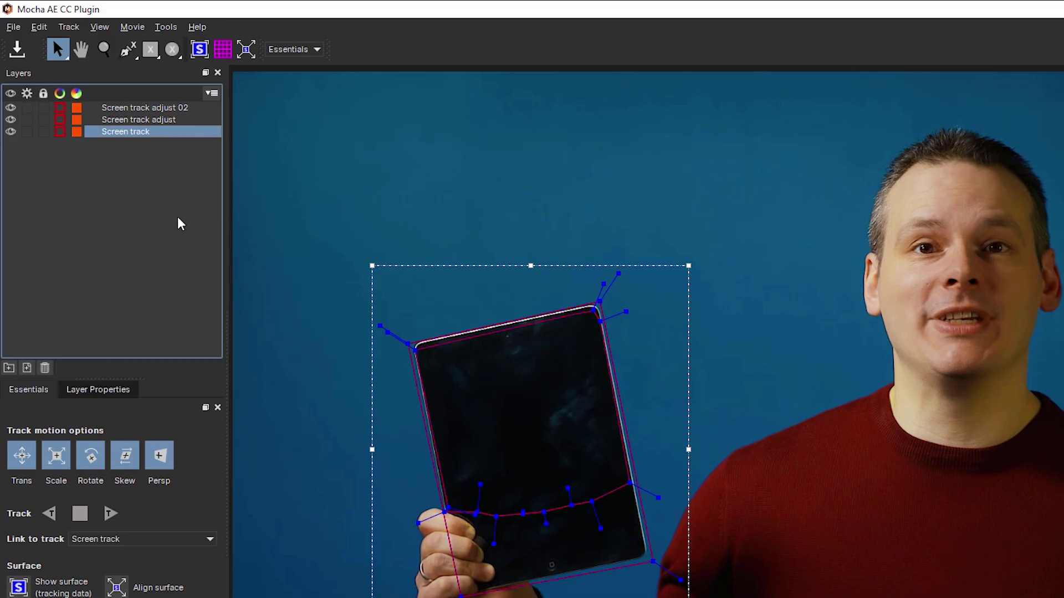
Cycle through the Screen track, Screen track adjust and Screen track adjust 02 layers
left_click(133, 107)
left_click(128, 131)
left_click(132, 119)
left_click(132, 108)
left_click(125, 131)
left_click(132, 119)
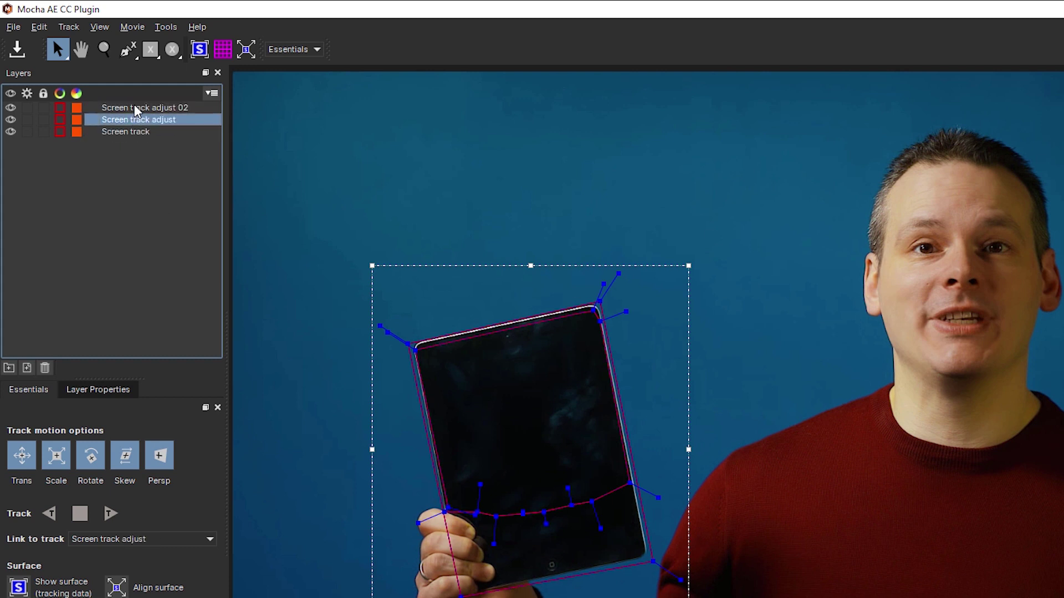
left_click(135, 107)
left_click(129, 133)
left_click(135, 108)
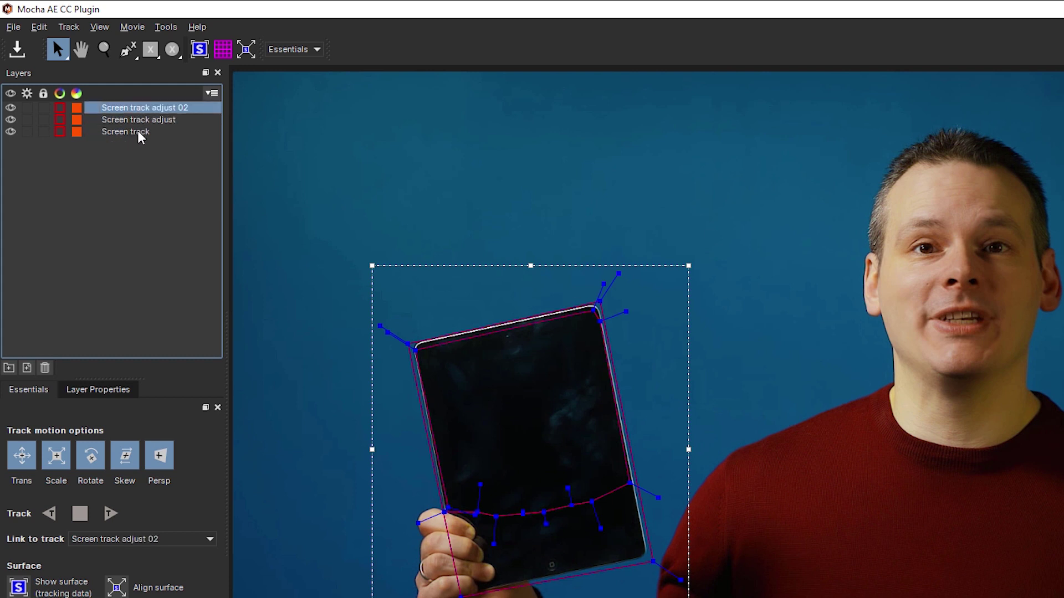
left_click(135, 133)
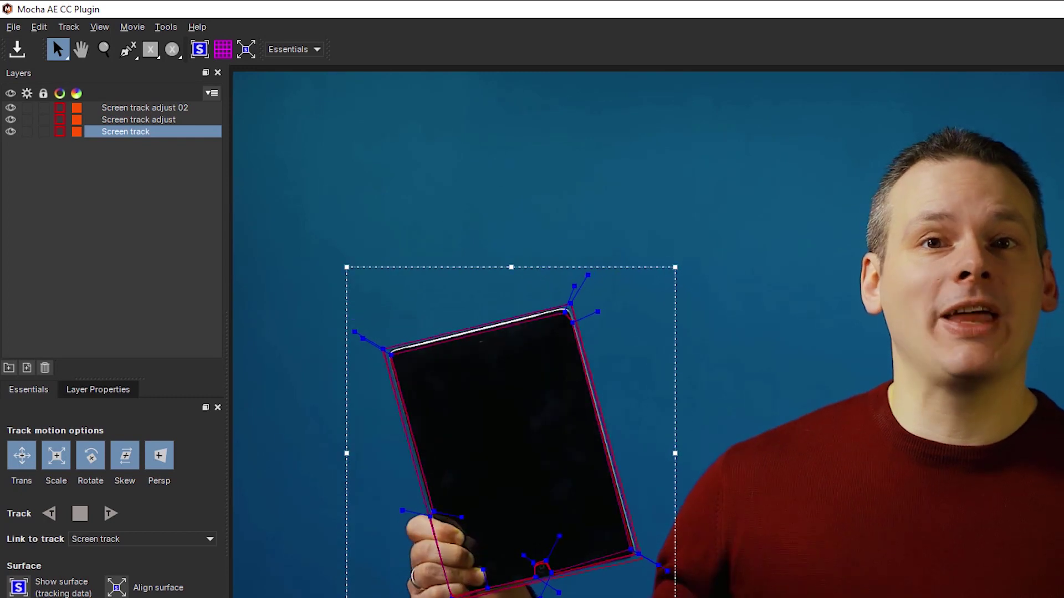
Show surface and grid, track Screen track forward, then compare both adjust layers
left_click(197, 55)
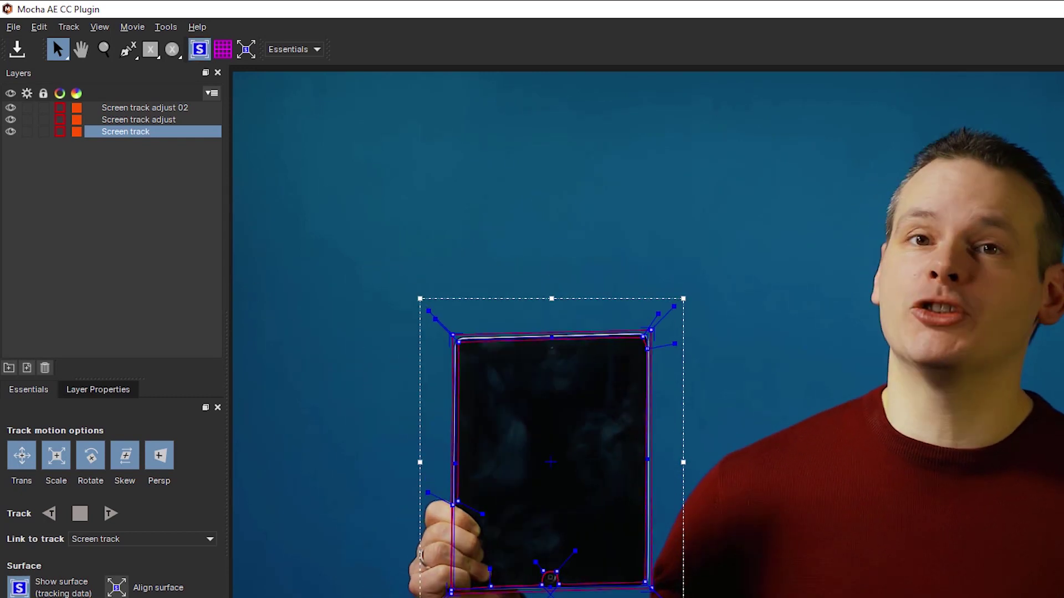
left_click(223, 49)
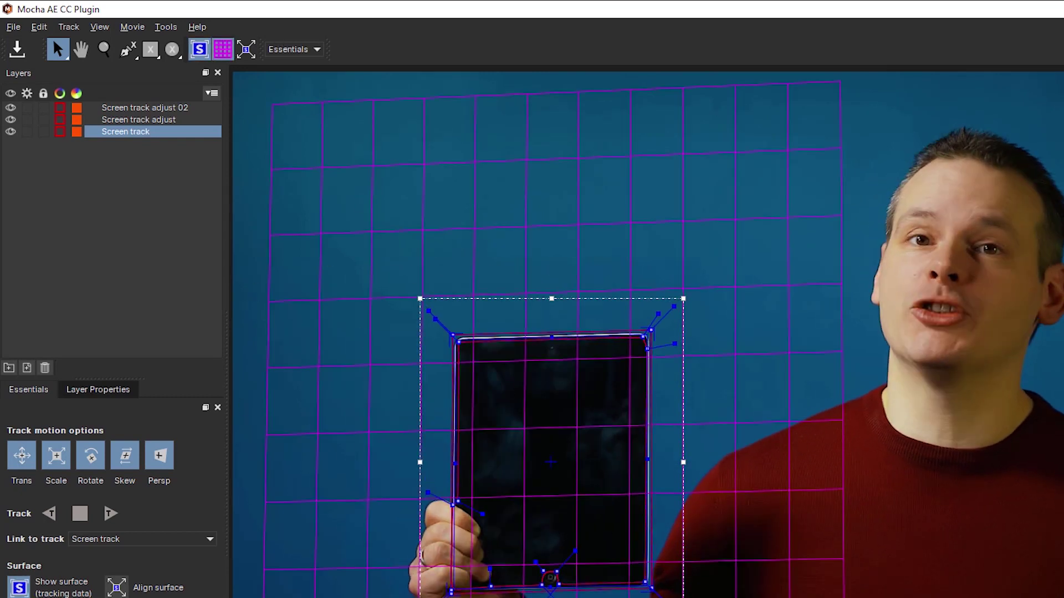
key("shift+b")
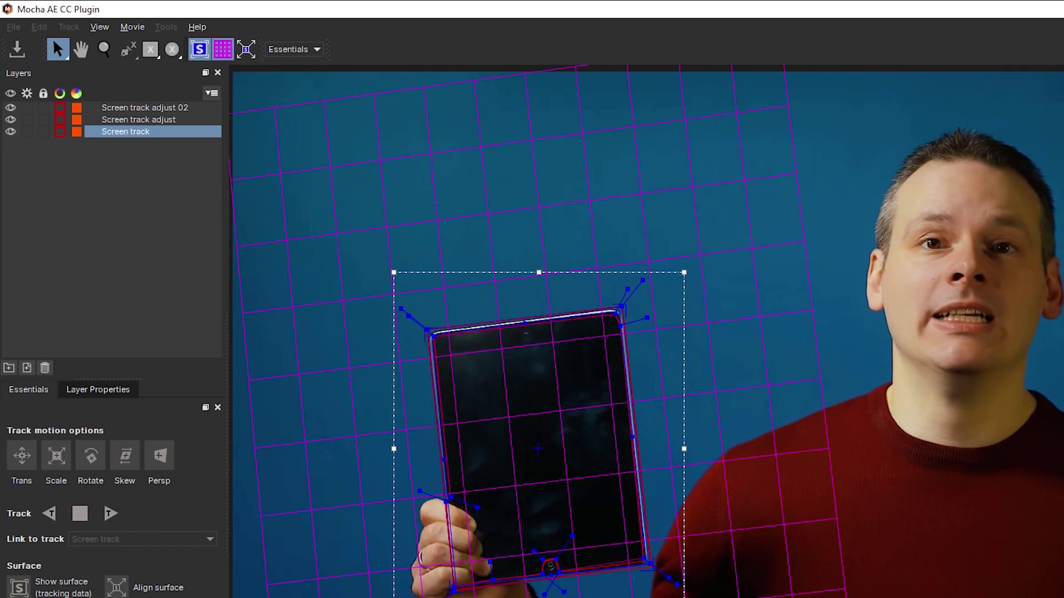
left_click(143, 120)
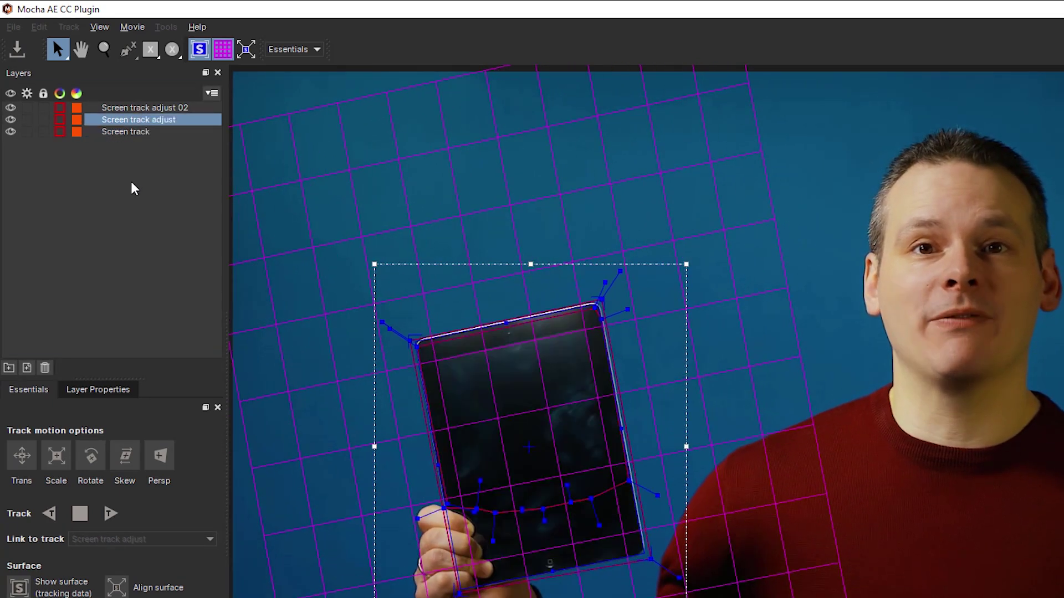
left_click(142, 107)
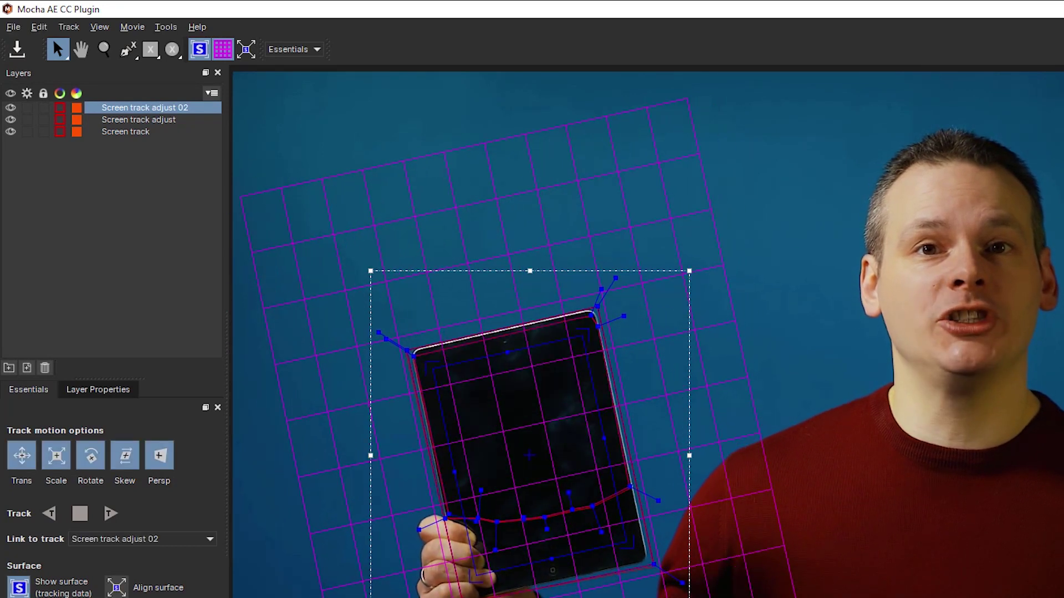
left_click(156, 123)
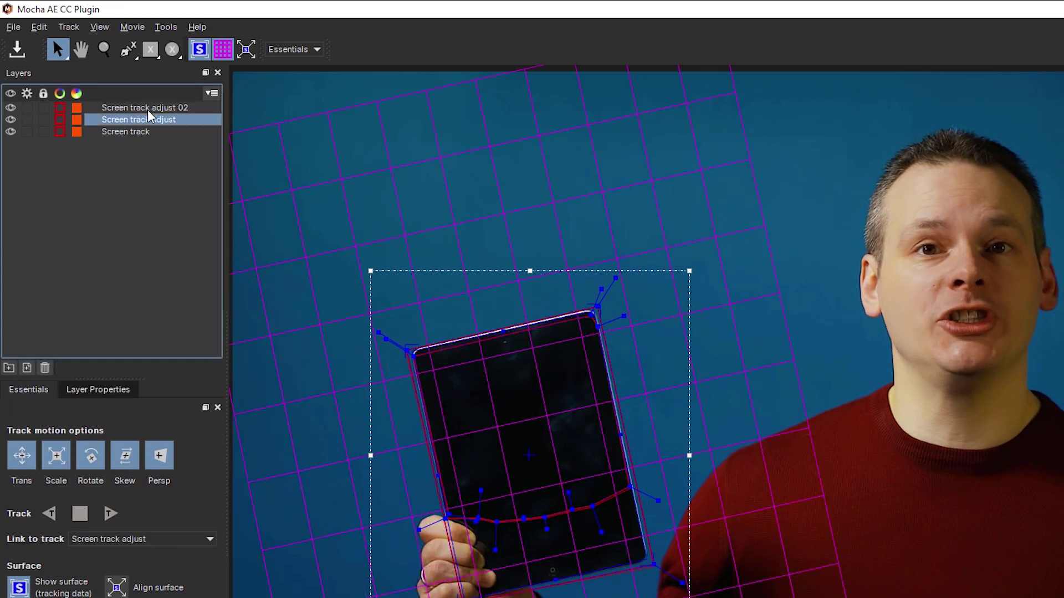
left_click(153, 109)
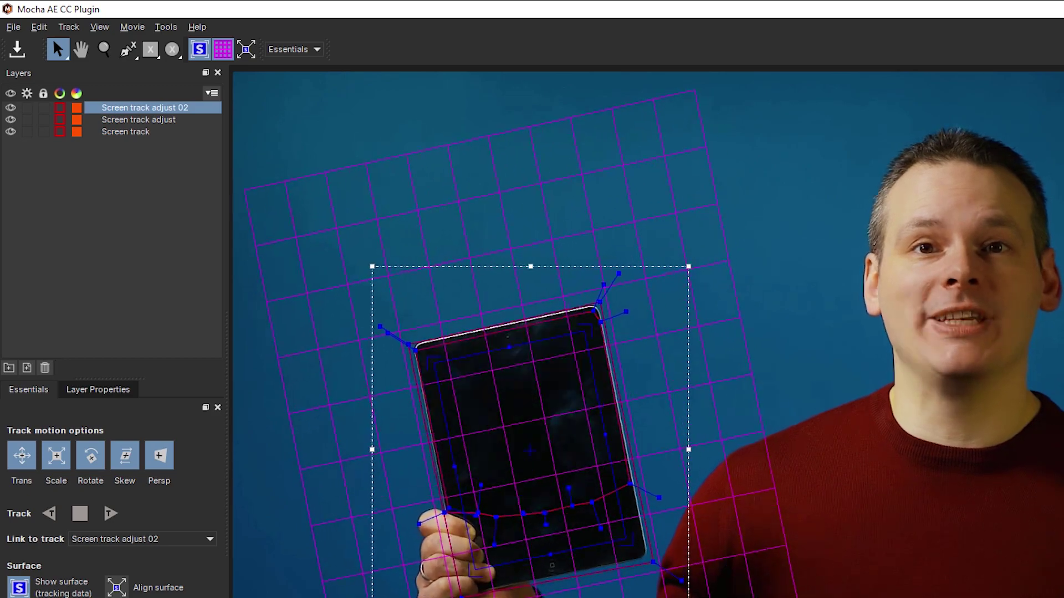
Exit Mocha and scrub Shiny screen replace to check the corner-pinned purple insert
left_click(13, 27)
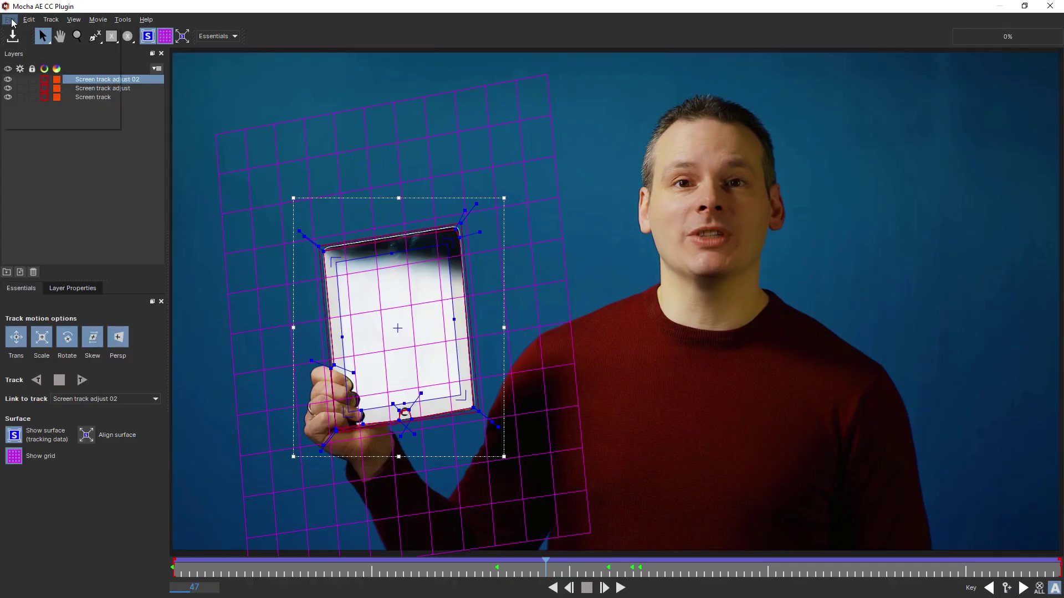
left_click(38, 123)
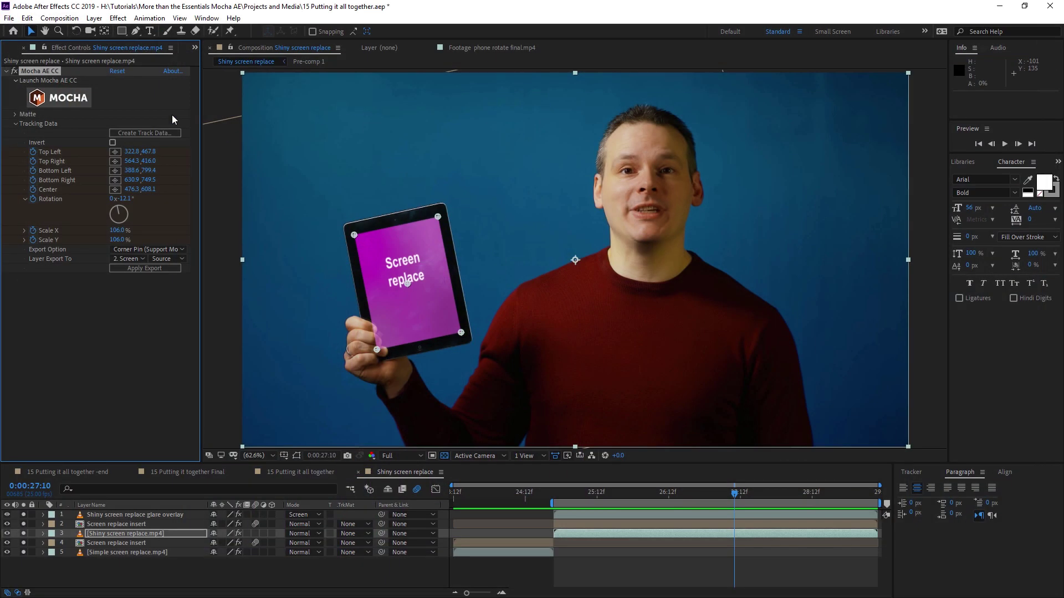
left_click_drag(641, 513, 843, 500)
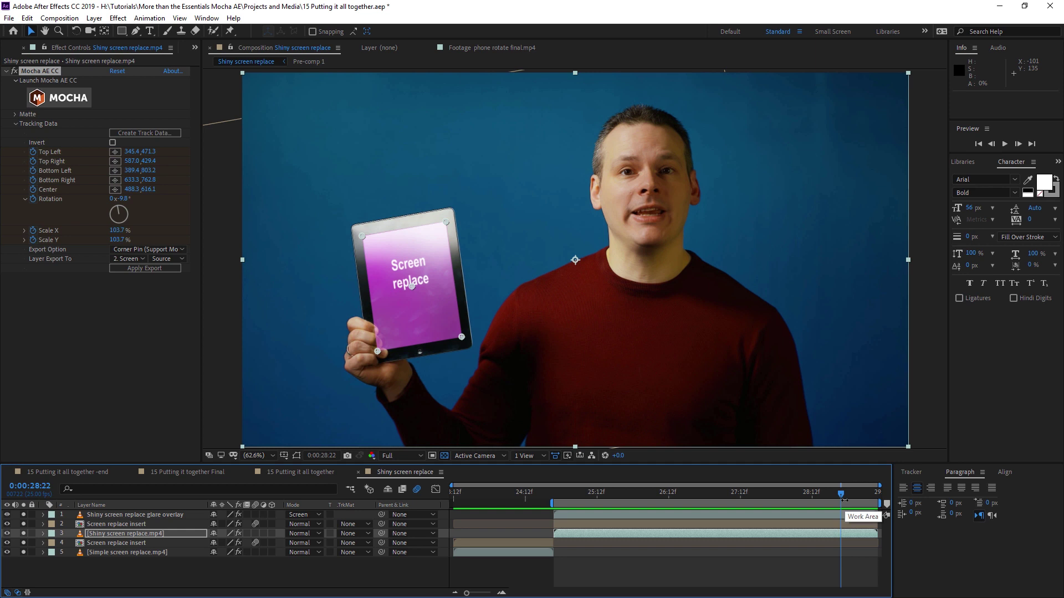
scroll(395, 367, "up", 2)
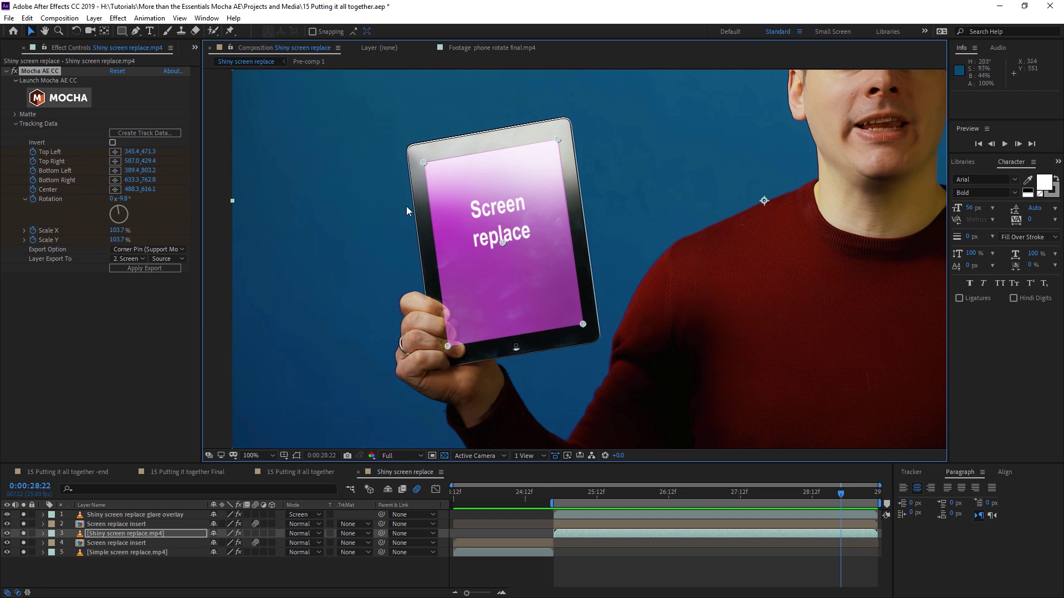
left_click_drag(810, 492, 671, 499)
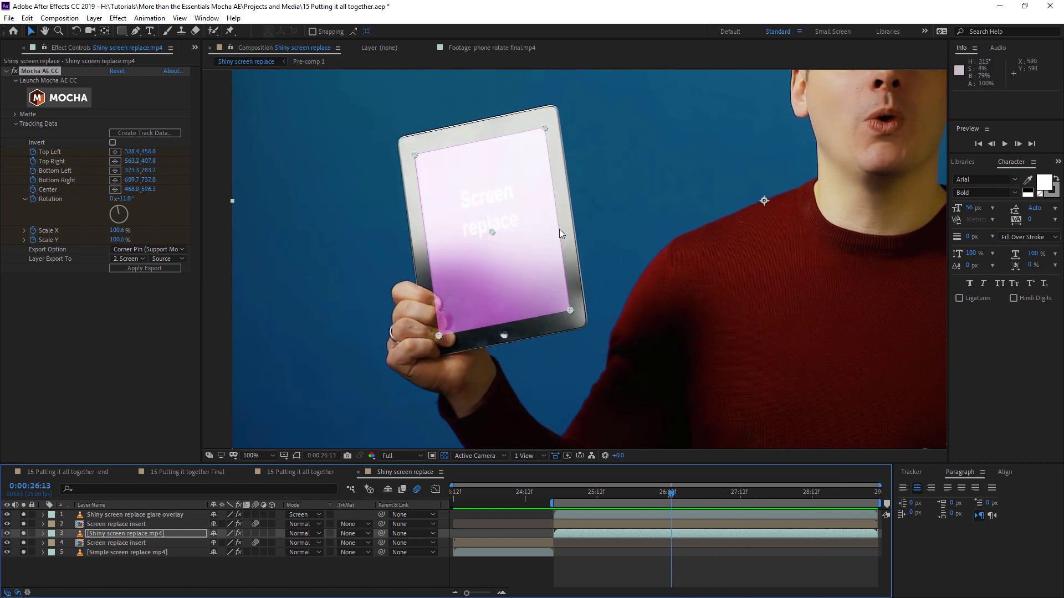
Scrub the phone rotating both ways in 15 Putting it all together, then return to Shiny screen replace
left_click(308, 471)
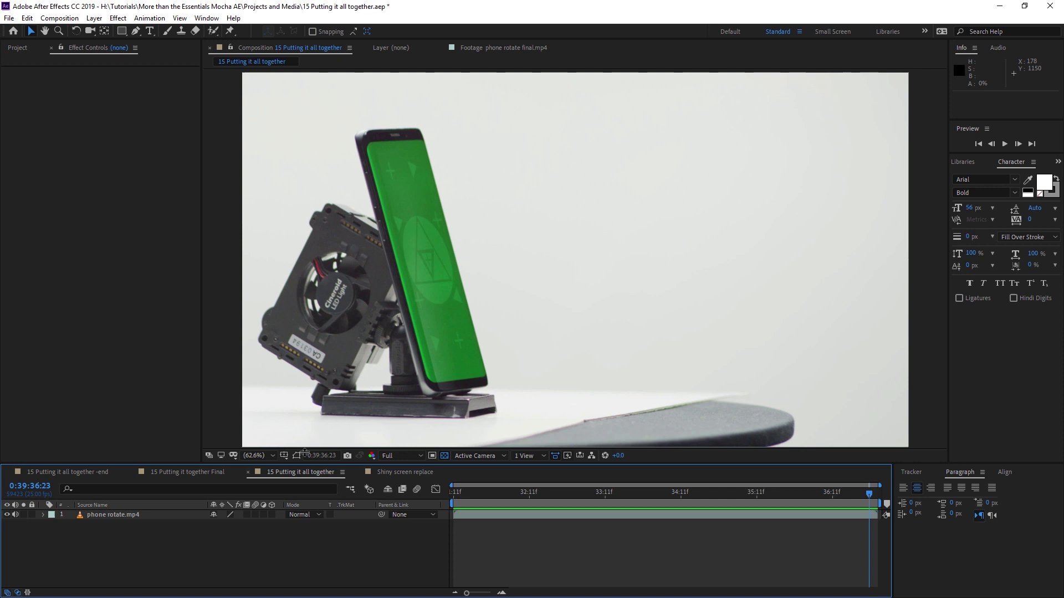
left_click_drag(485, 489, 437, 500)
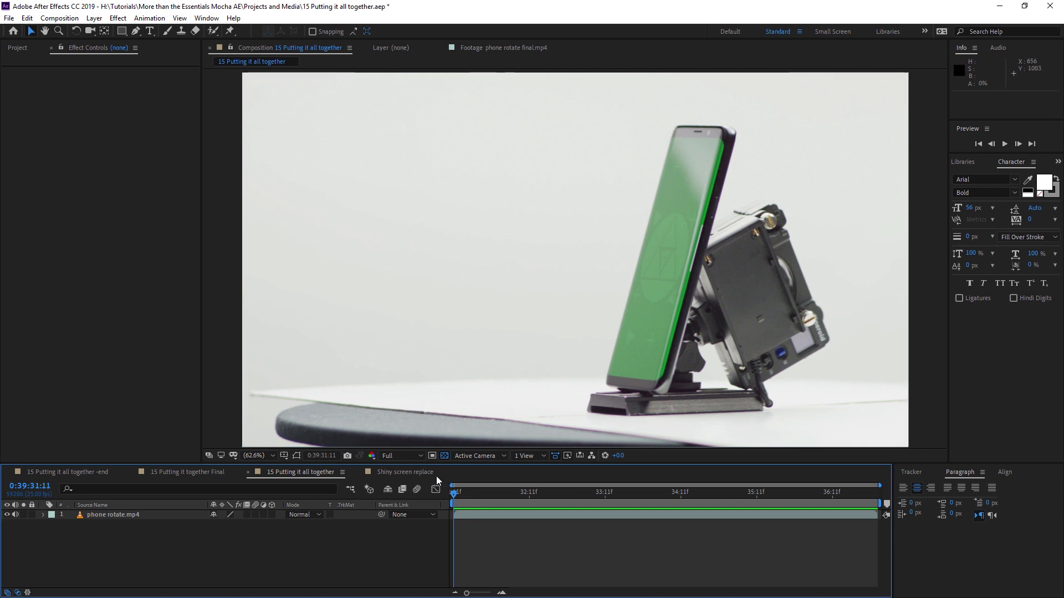
left_click_drag(455, 493, 682, 492)
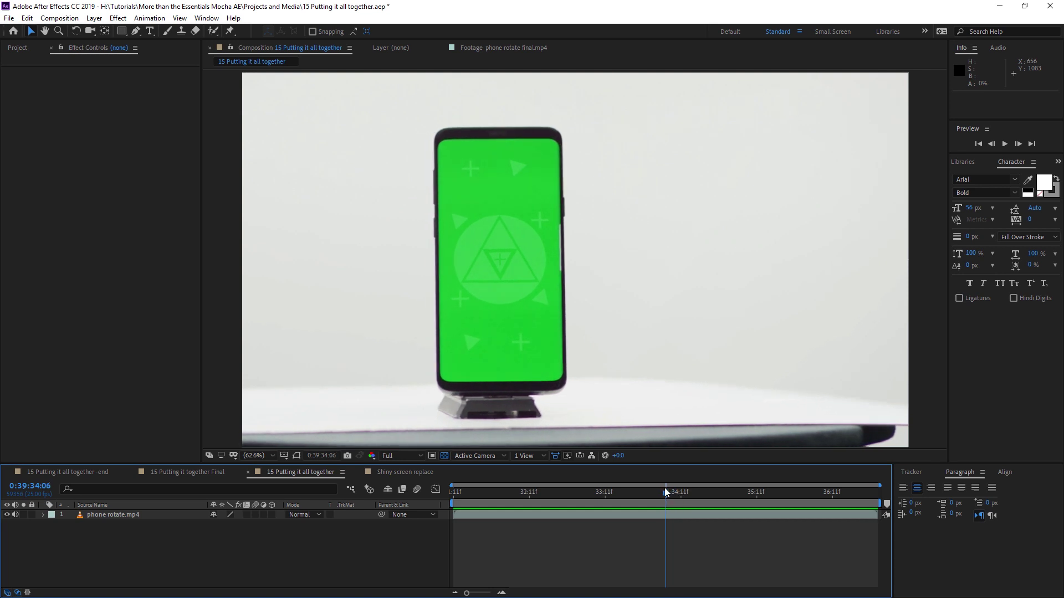
left_click(403, 474)
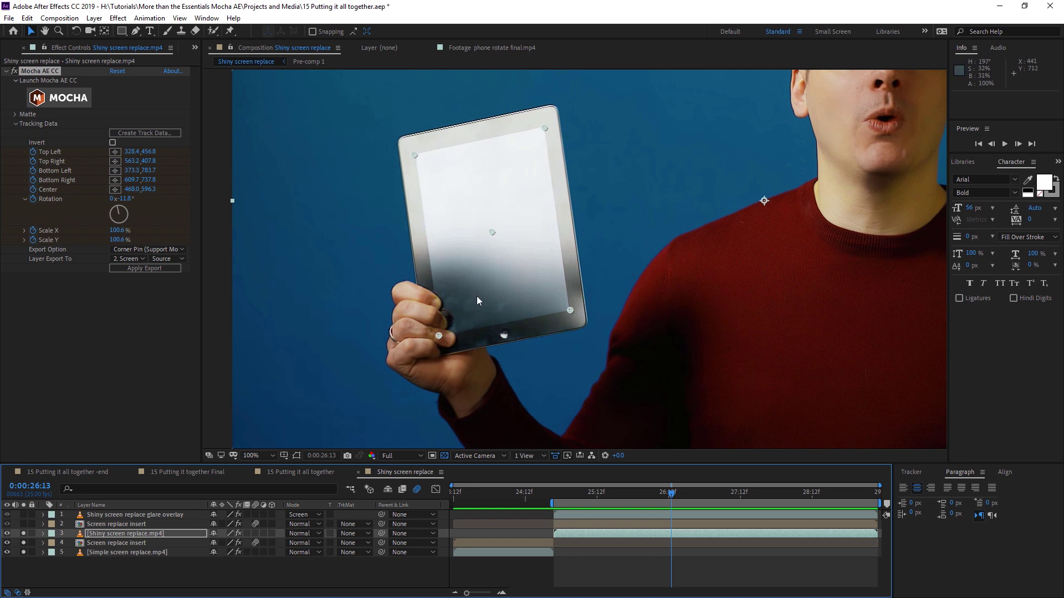
left_click(300, 472)
left_click_drag(534, 486, 923, 476)
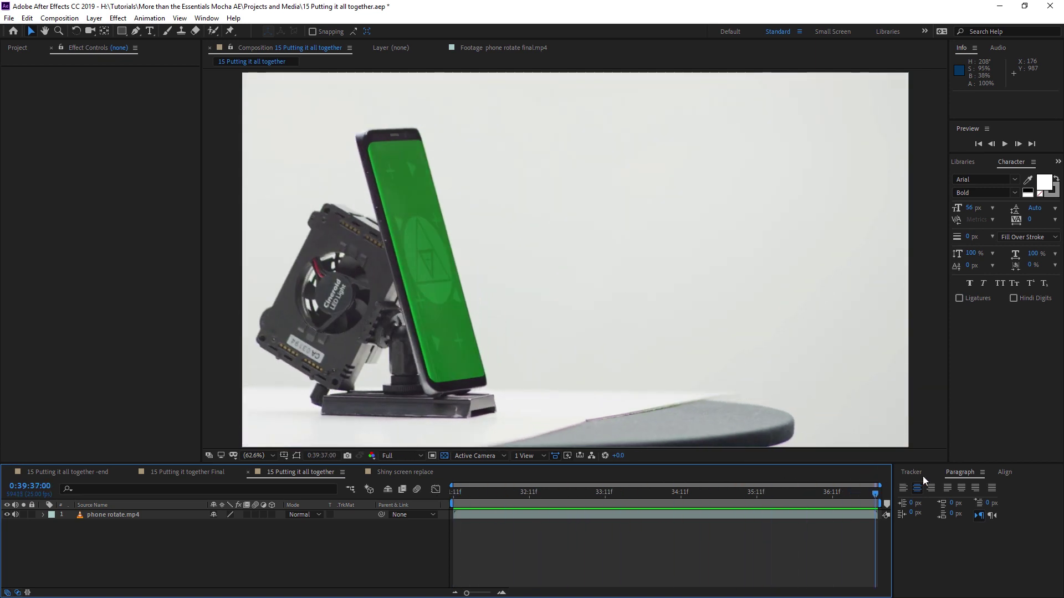
mouse_move(619, 488)
left_mouse_down()
mouse_move(634, 493)
mouse_move(546, 500)
mouse_move(709, 494)
mouse_move(617, 494)
left_mouse_up()
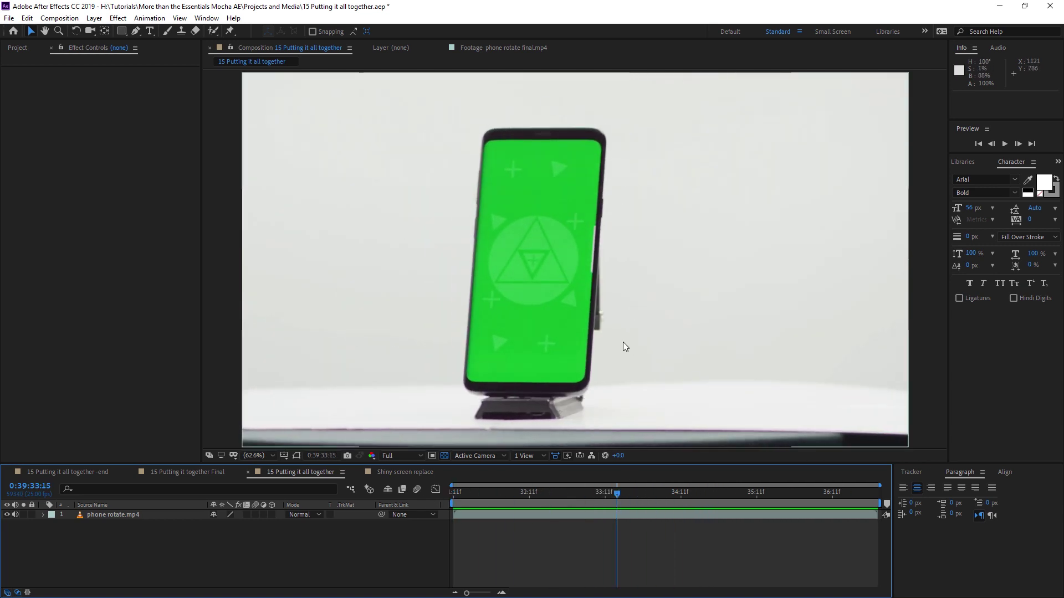
left_click_drag(617, 492, 650, 507)
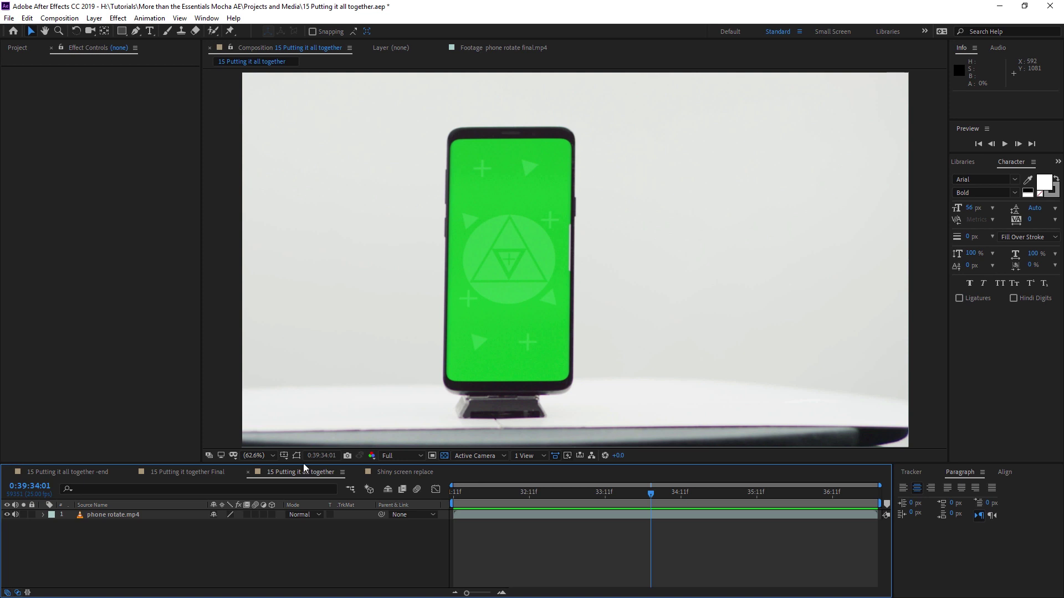
Scrub the blank tablet, then enable the glare and Screen replace insert layers and review frames
left_click(404, 472)
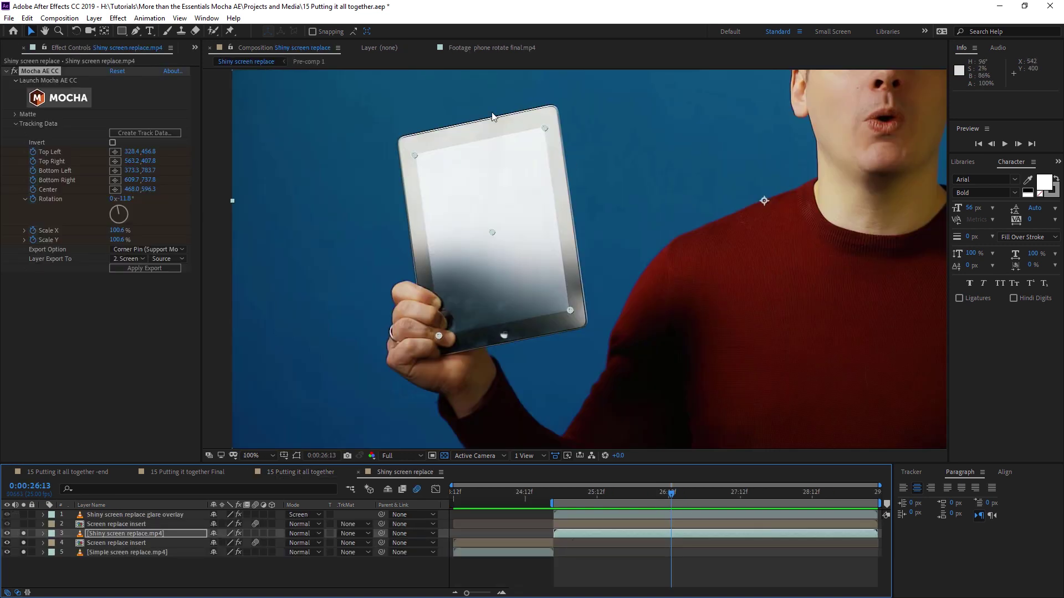
left_click_drag(683, 495, 765, 493)
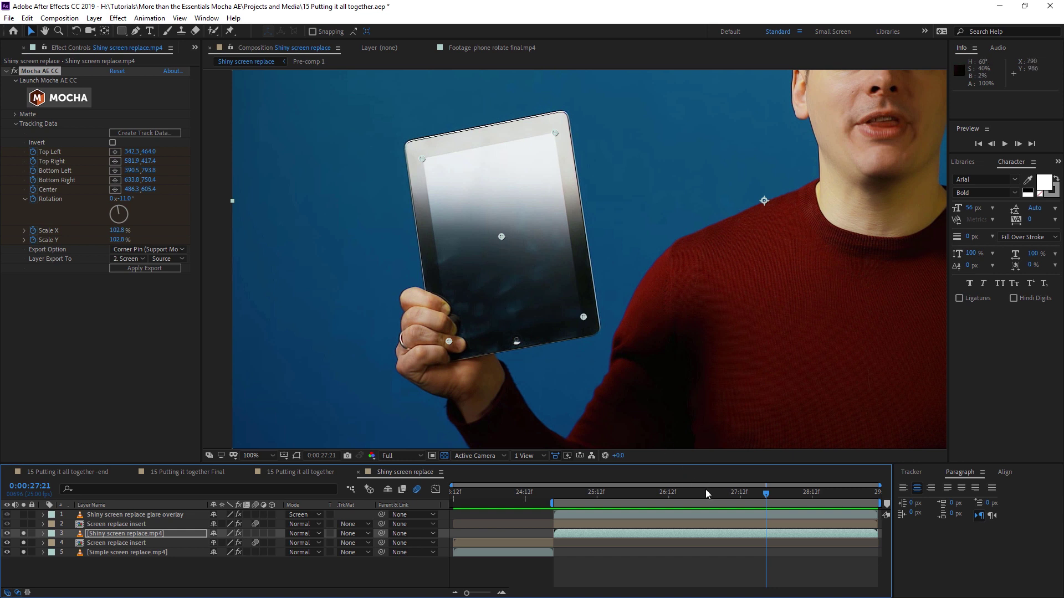
left_click_drag(706, 490, 579, 497)
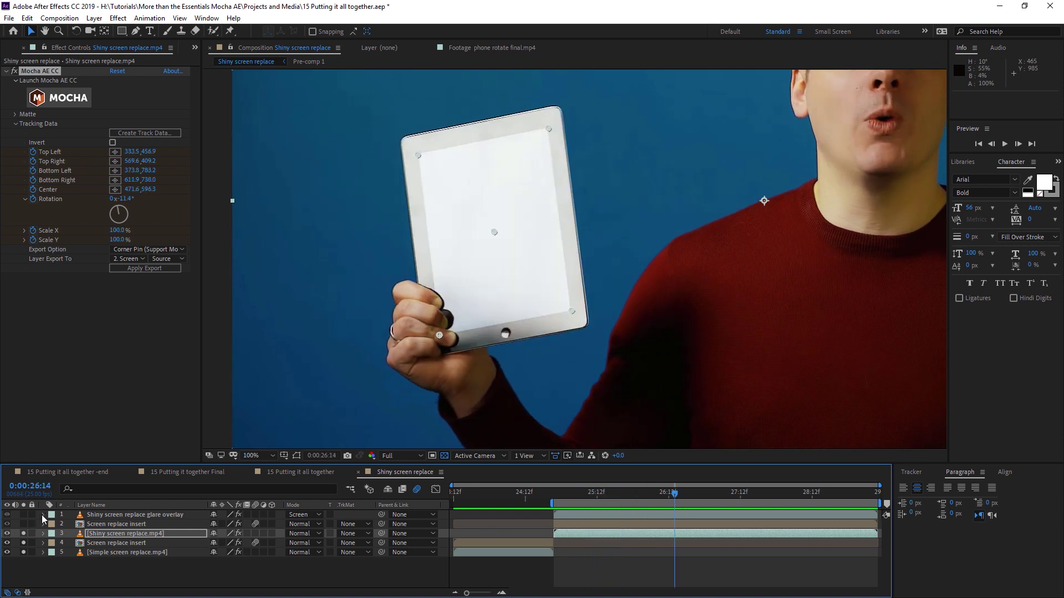
left_click_drag(25, 526, 23, 515)
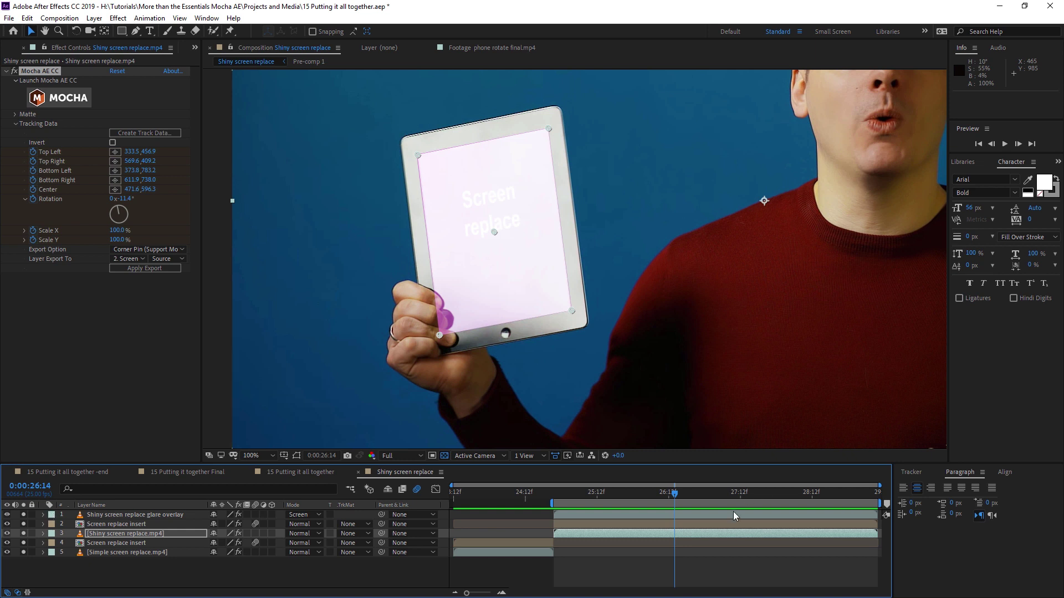
left_click(705, 504)
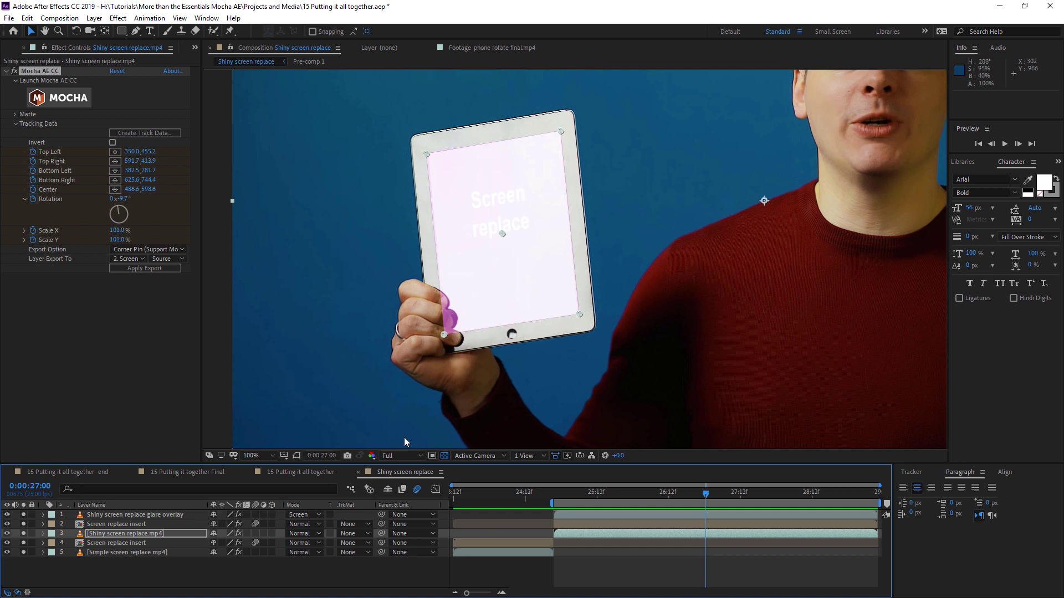
left_click_drag(705, 493, 901, 507)
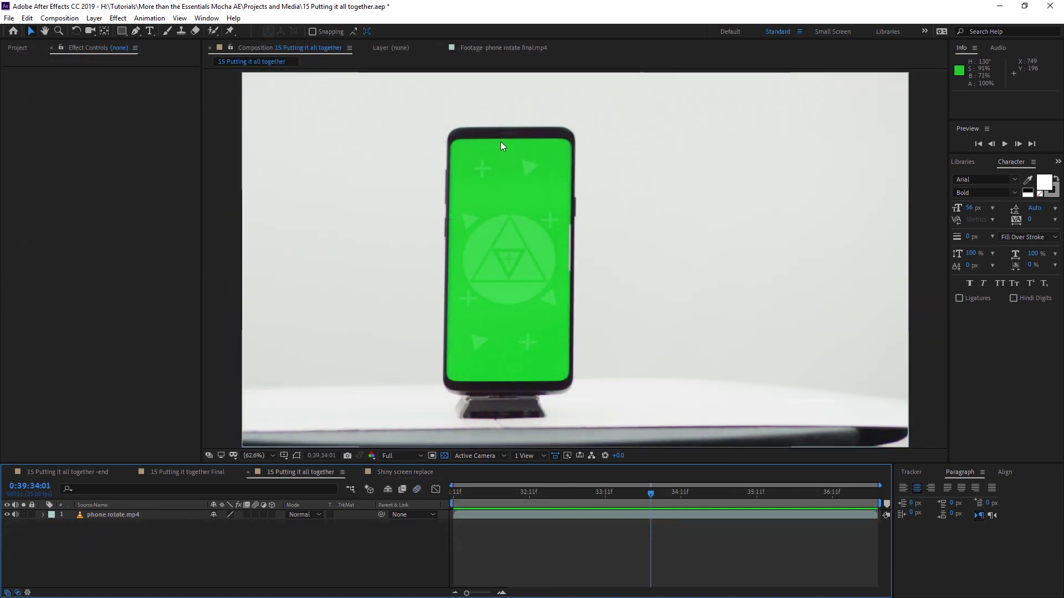
Return the phone comp's playhead to the start
mouse_move(650, 493)
left_mouse_down()
mouse_move(413, 505)
mouse_move(661, 493)
mouse_move(490, 486)
mouse_move(598, 477)
mouse_move(776, 411)
mouse_move(907, 478)
mouse_move(451, 492)
mouse_move(639, 483)
left_mouse_up()
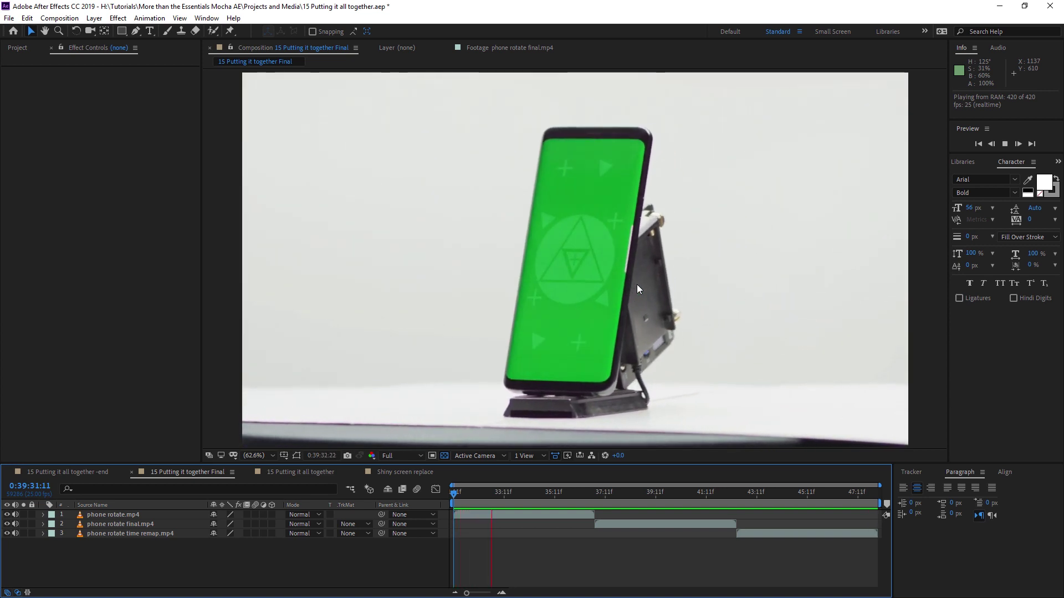
Stop the final comp preview at 0:39:34:19
key("space")
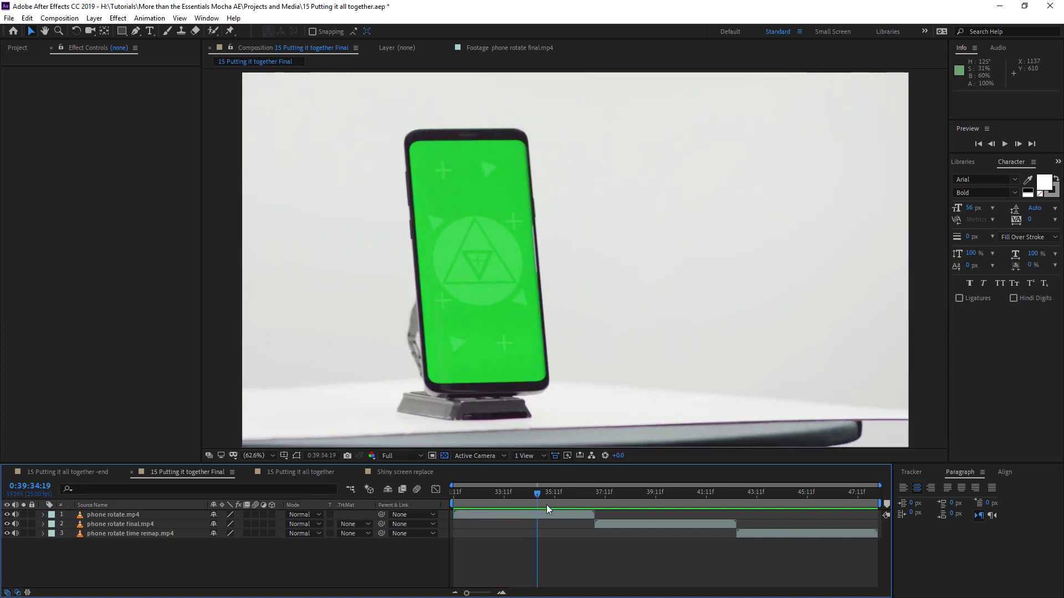